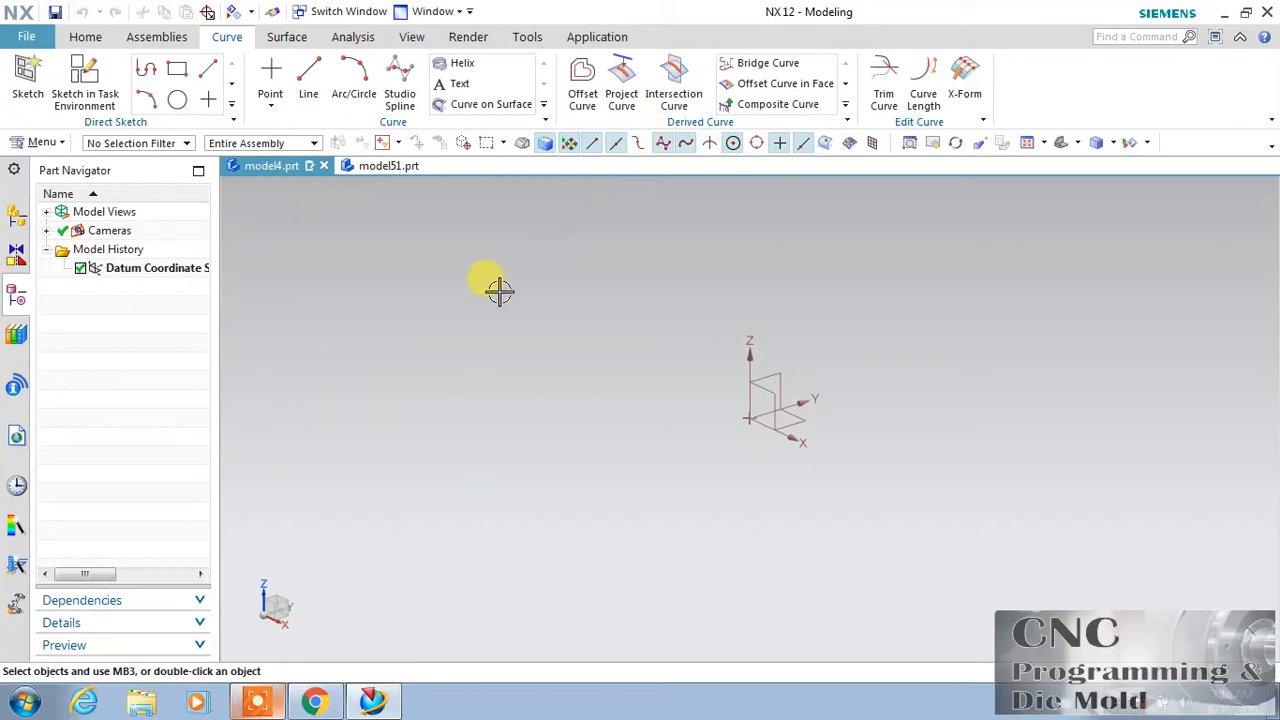
Step: Switch to the model51.prt pulley part and show its hidden mid datum plane
{"action": "left_click", "coordinate": [360, 166]}
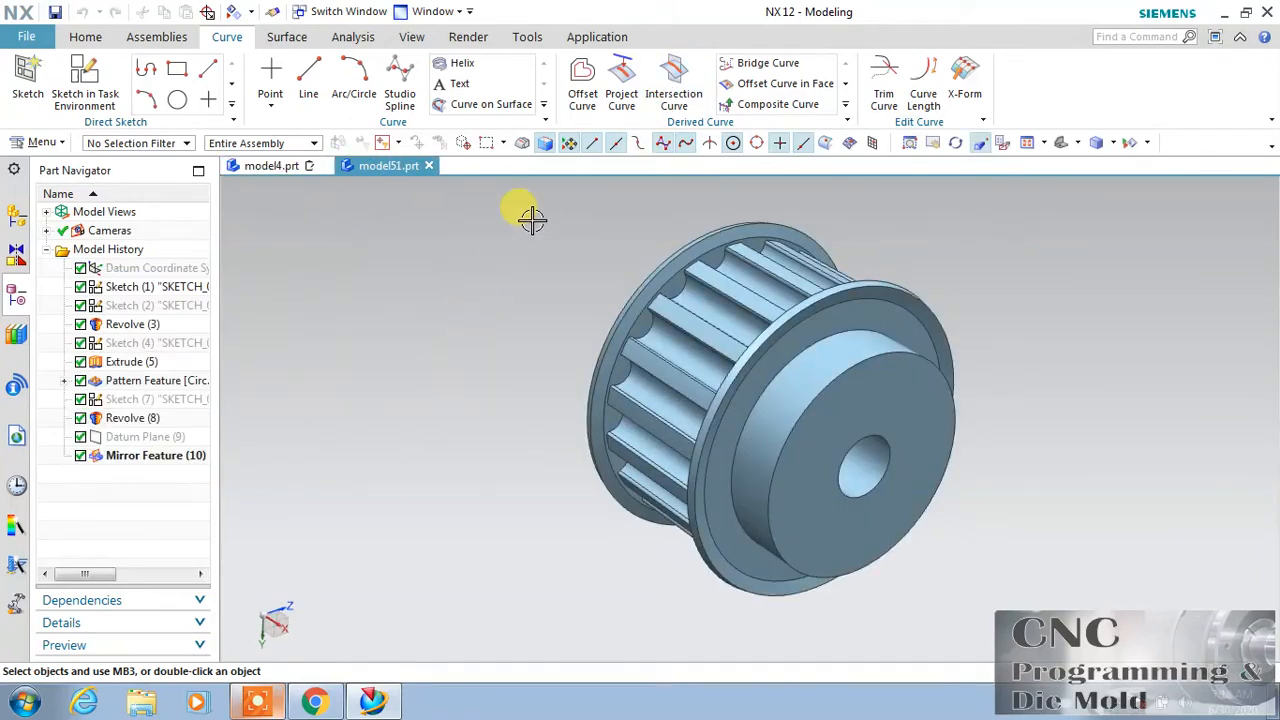
{"action": "middle_click_drag", "start_coordinate": [457, 369], "coordinate": [470, 340]}
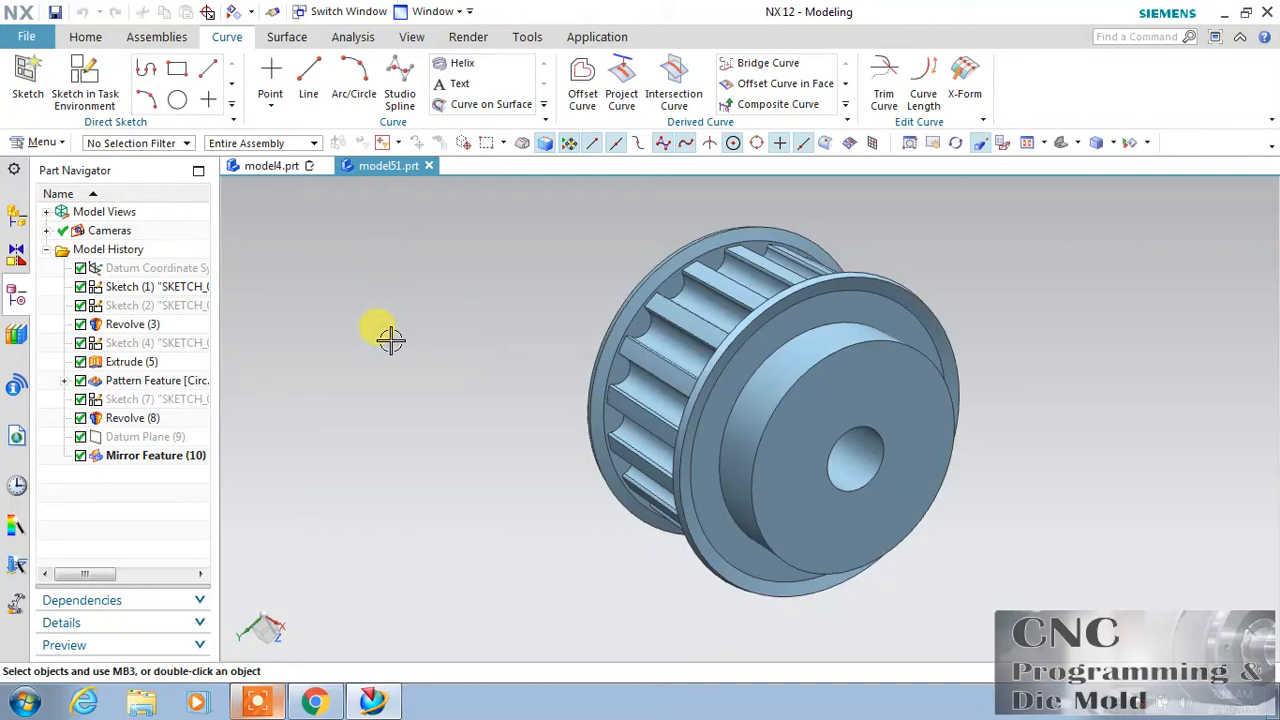
{"action": "middle_click_drag", "start_coordinate": [411, 347], "coordinate": [451, 343]}
{"action": "left_click", "coordinate": [156, 438]}
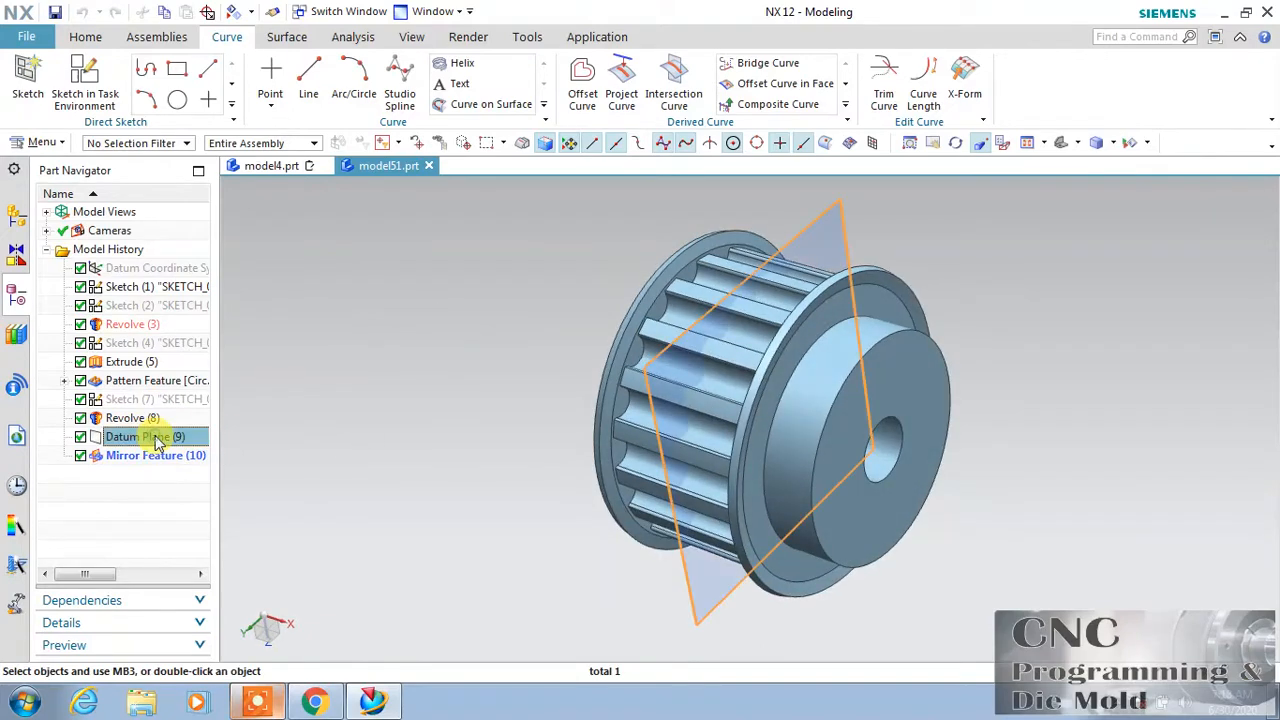
{"action": "right_click", "coordinate": [176, 443]}
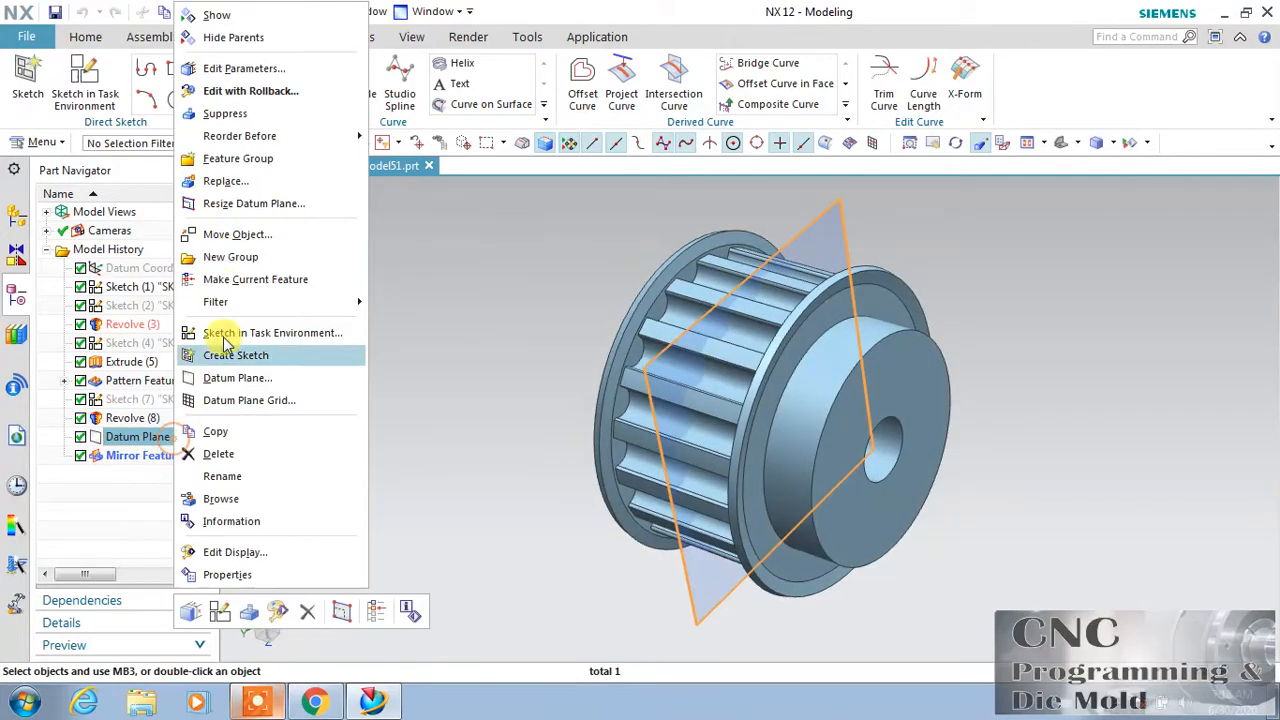
{"action": "left_click", "coordinate": [245, 34]}
{"action": "middle_click_drag", "start_coordinate": [533, 450], "coordinate": [613, 347]}
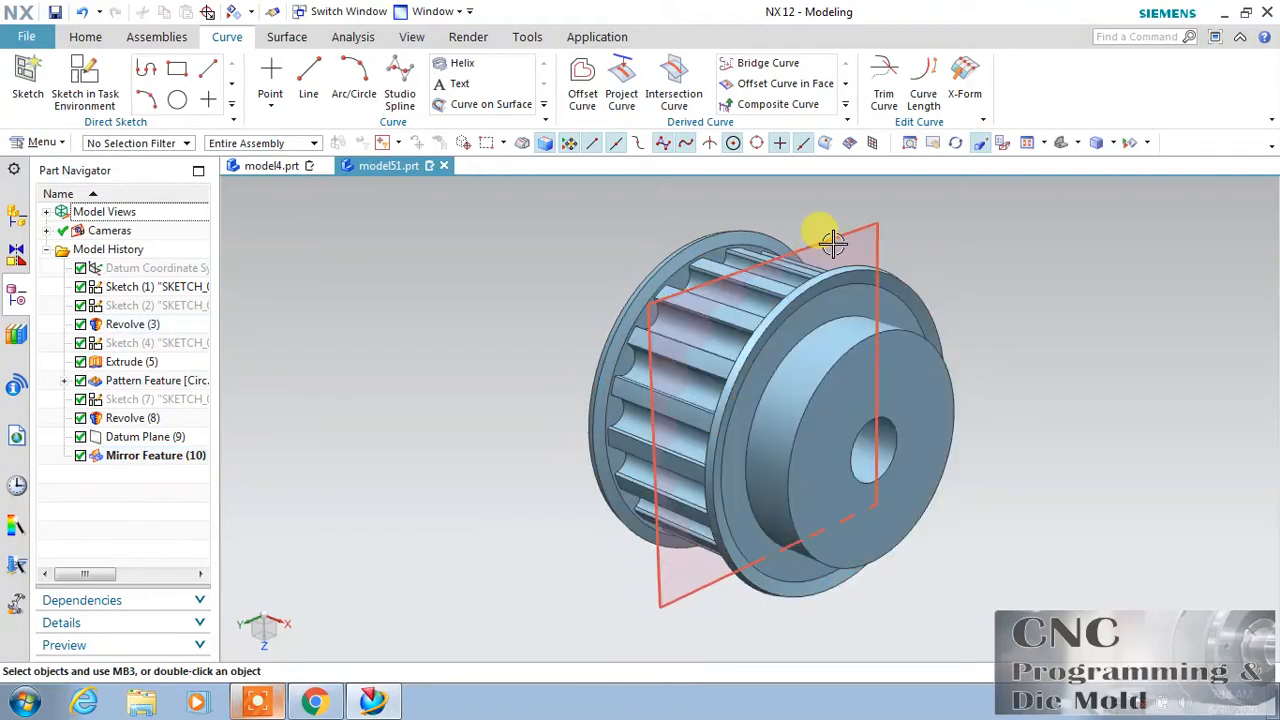
Step: Create intersection curves between all faces of the pulley body and the datum plane
{"action": "left_click", "coordinate": [669, 95]}
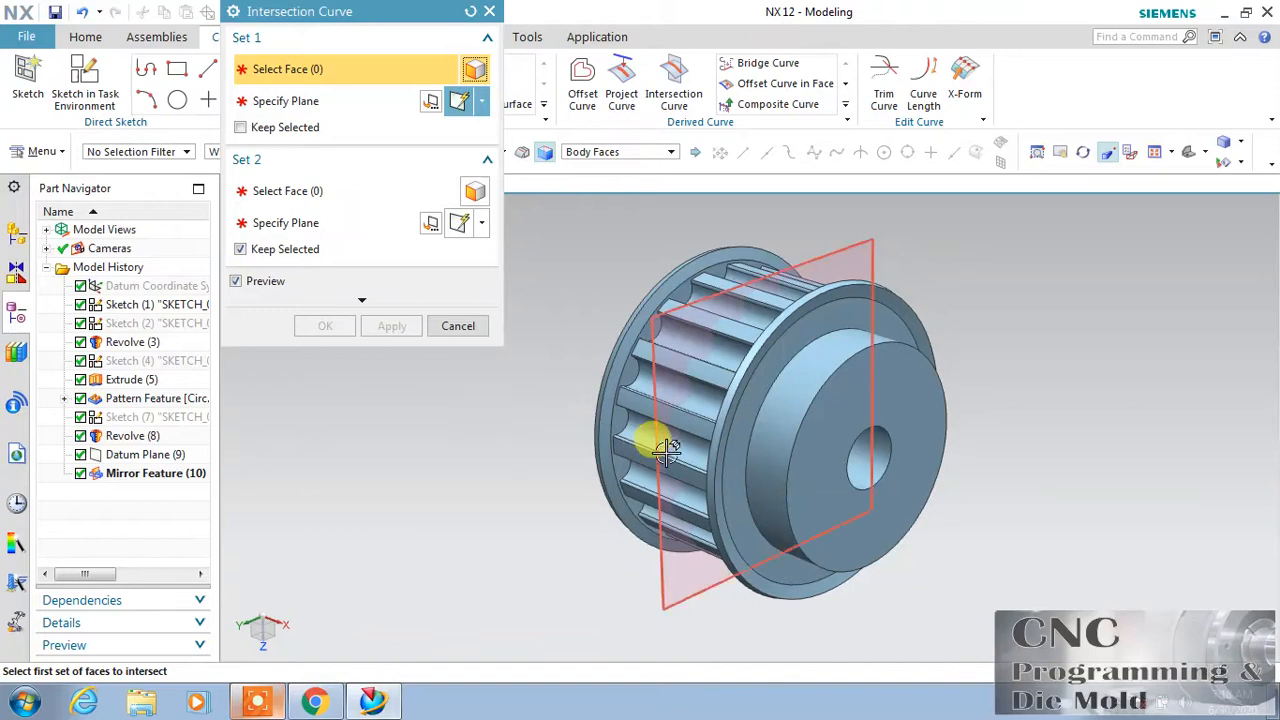
{"action": "left_click", "coordinate": [687, 418]}
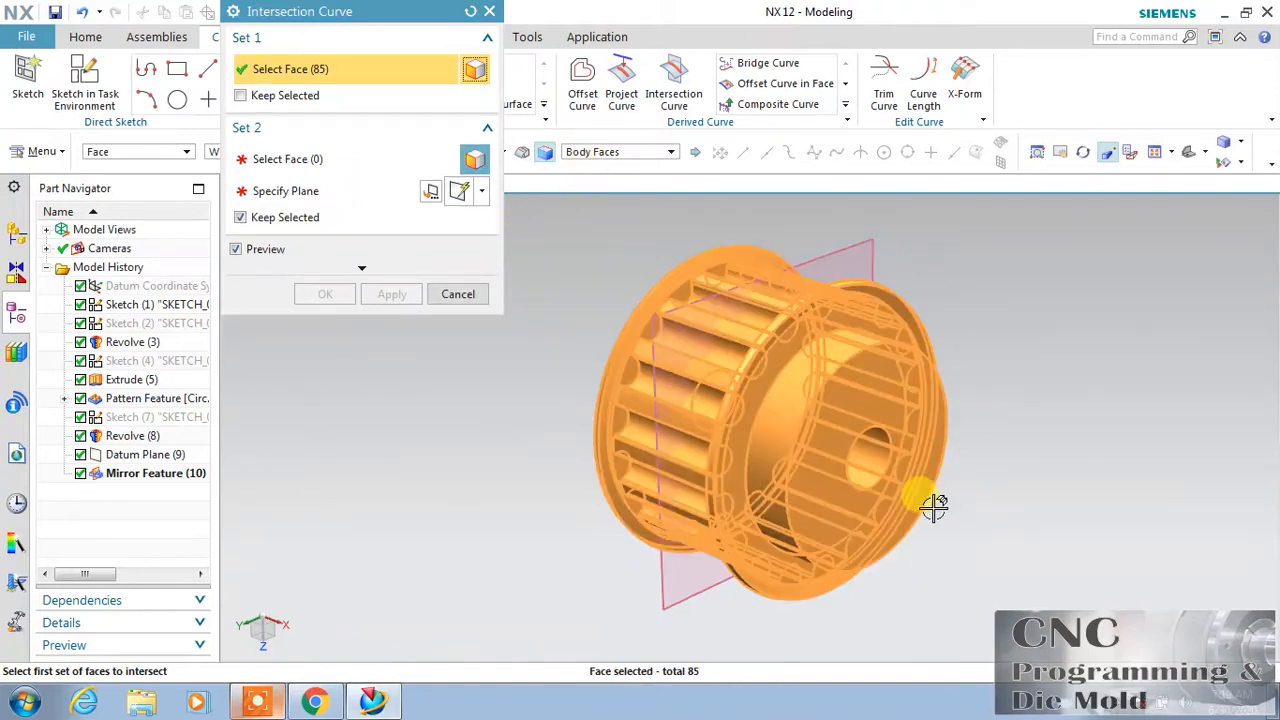
{"action": "left_click", "coordinate": [323, 162]}
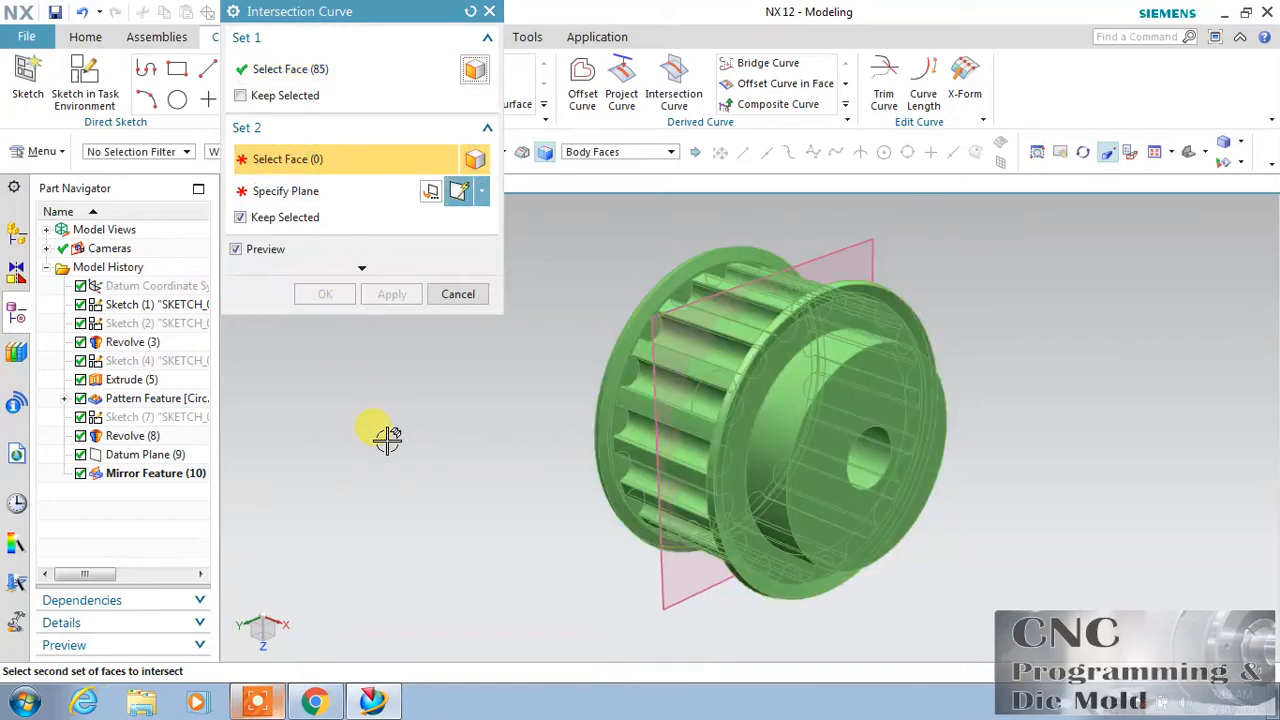
{"action": "left_click", "coordinate": [840, 252]}
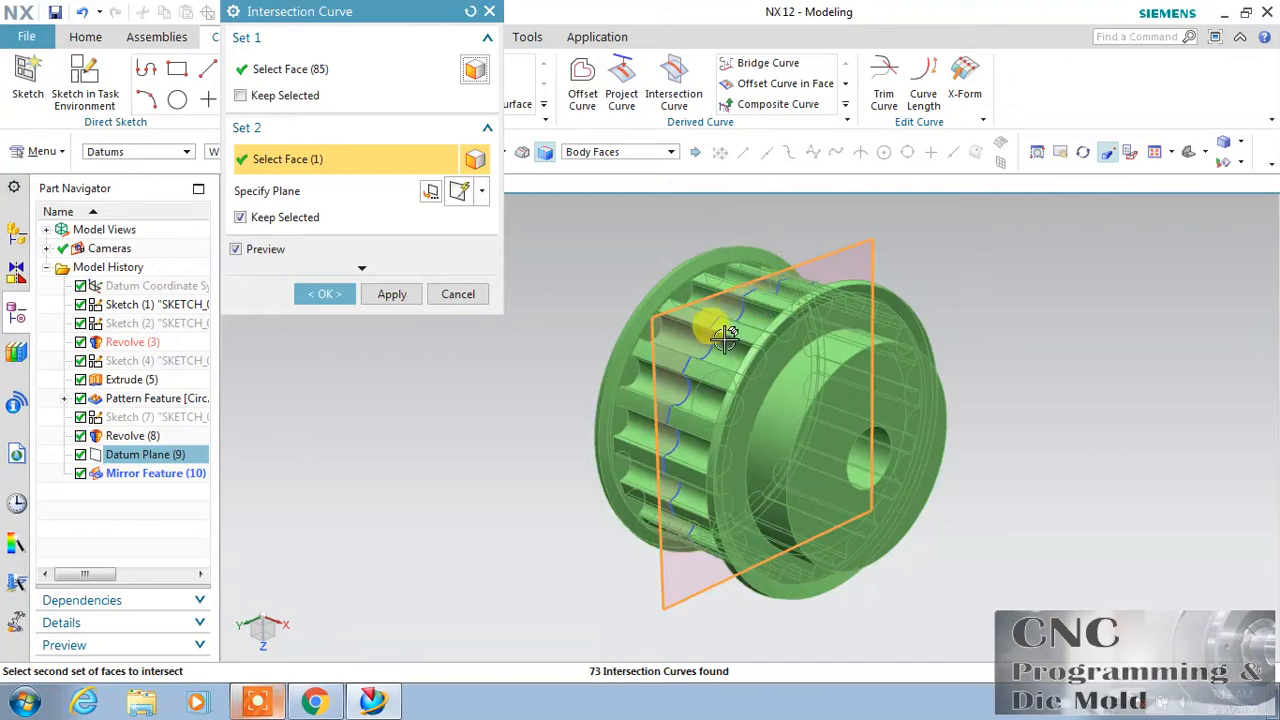
{"action": "left_click", "coordinate": [346, 300]}
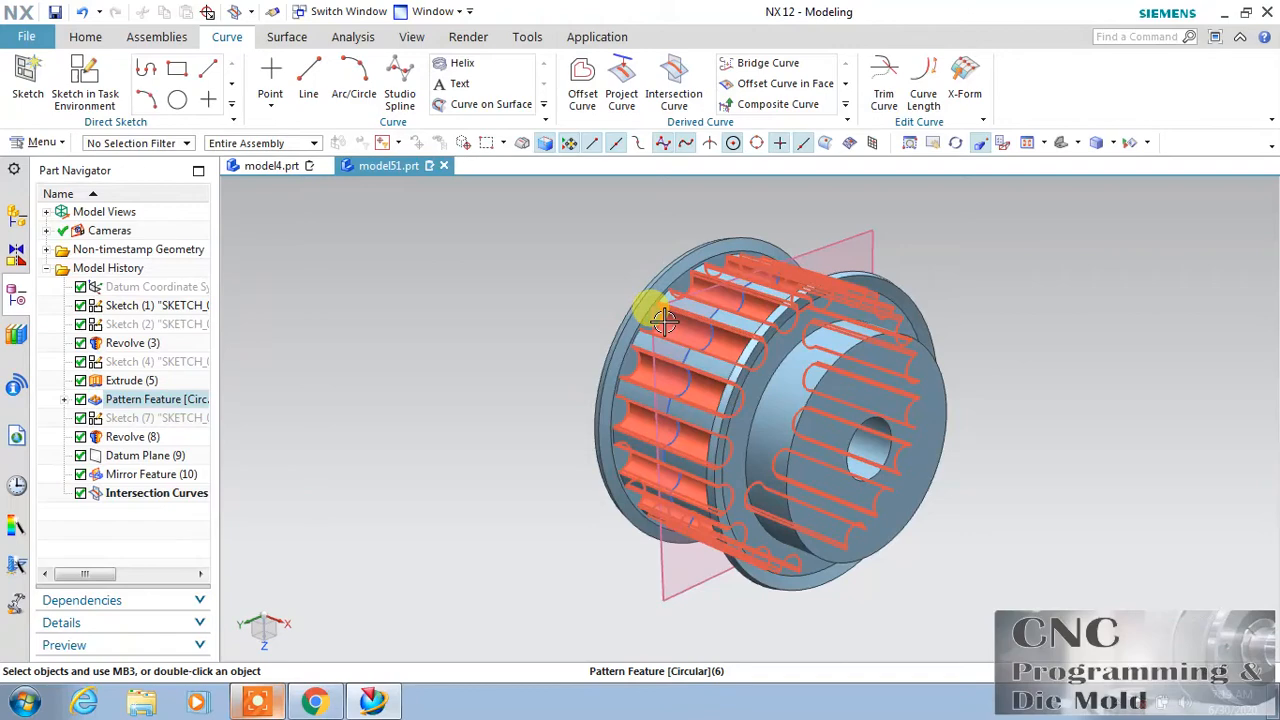
Step: Hide the pulley's solid body, leaving the section curves and datum plane on display
{"action": "left_click", "coordinate": [632, 438]}
{"action": "key", "text": "ctrl+b"}
{"action": "mouse_move", "coordinate": [575, 414]}
{"action": "middle_mouse_down"}
{"action": "mouse_move", "coordinate": [654, 397]}
{"action": "mouse_move", "coordinate": [686, 406]}
{"action": "mouse_move", "coordinate": [571, 383]}
{"action": "mouse_move", "coordinate": [538, 390]}
{"action": "mouse_move", "coordinate": [556, 402]}
{"action": "middle_mouse_up"}
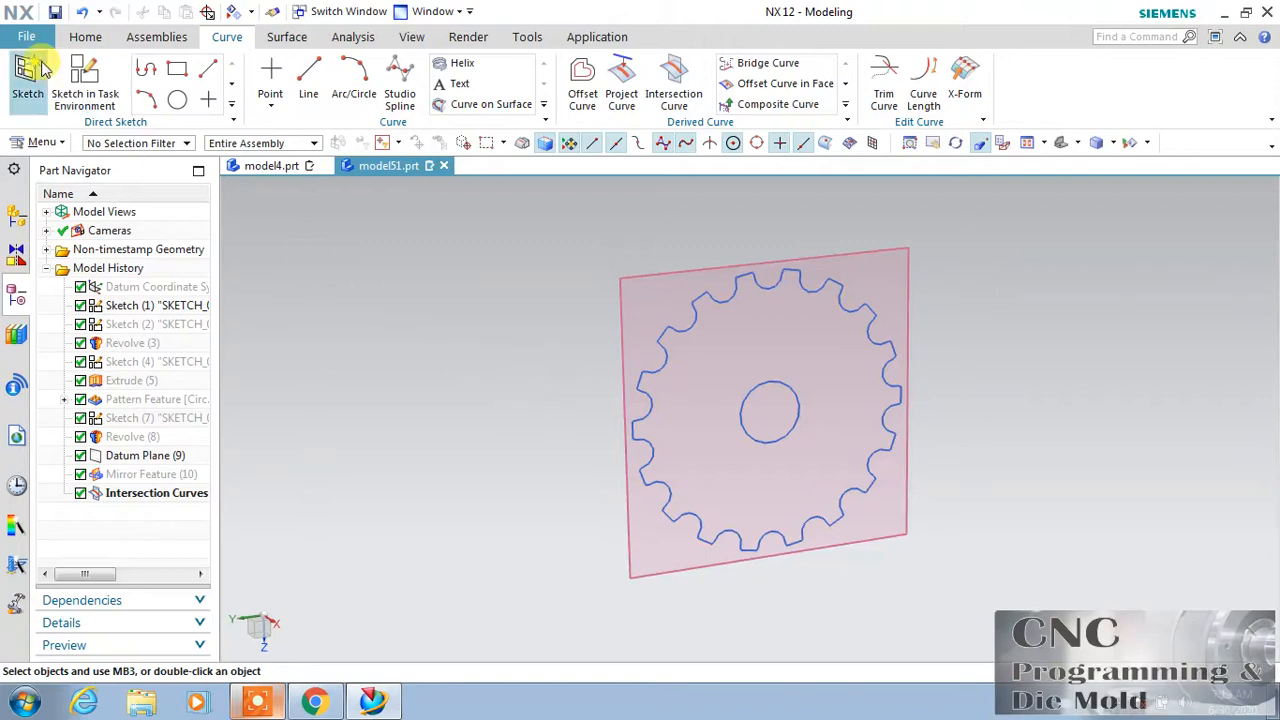
Step: Extrude the toothed section profile together with the centre bore circle from 0 to 15 mm
{"action": "left_click", "coordinate": [78, 40]}
{"action": "left_click", "coordinate": [315, 78]}
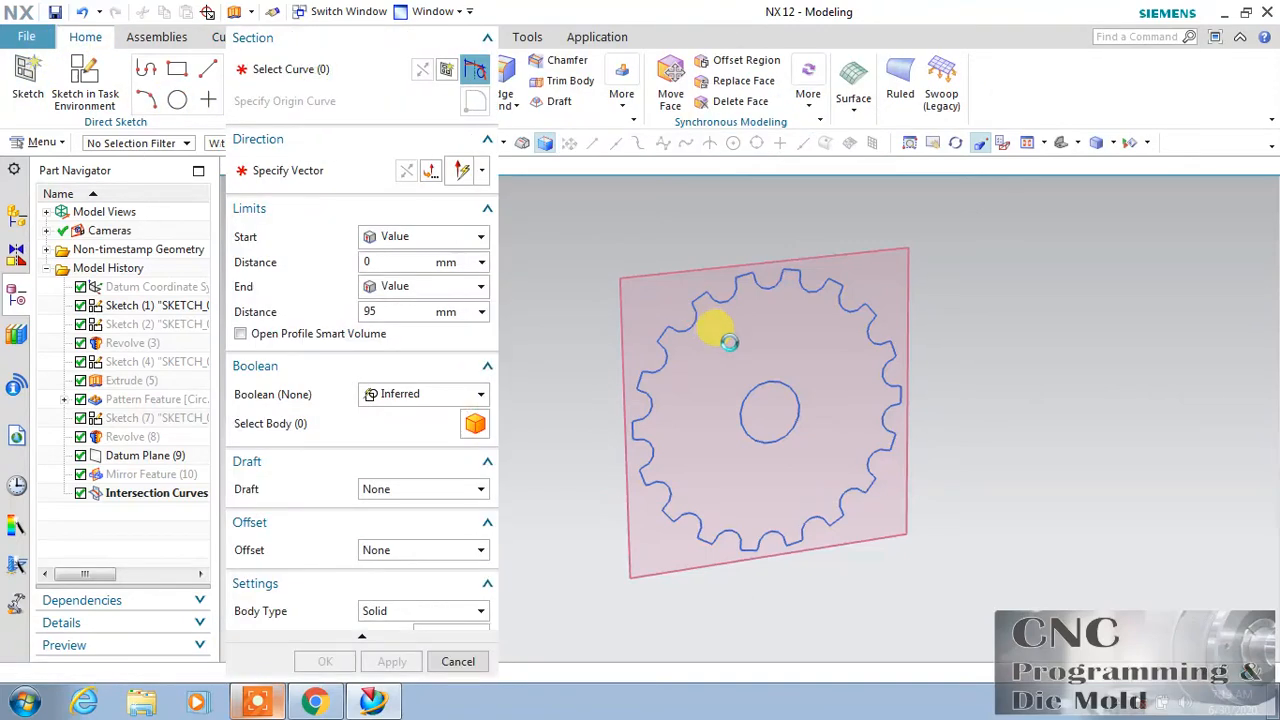
{"action": "left_click", "coordinate": [690, 322]}
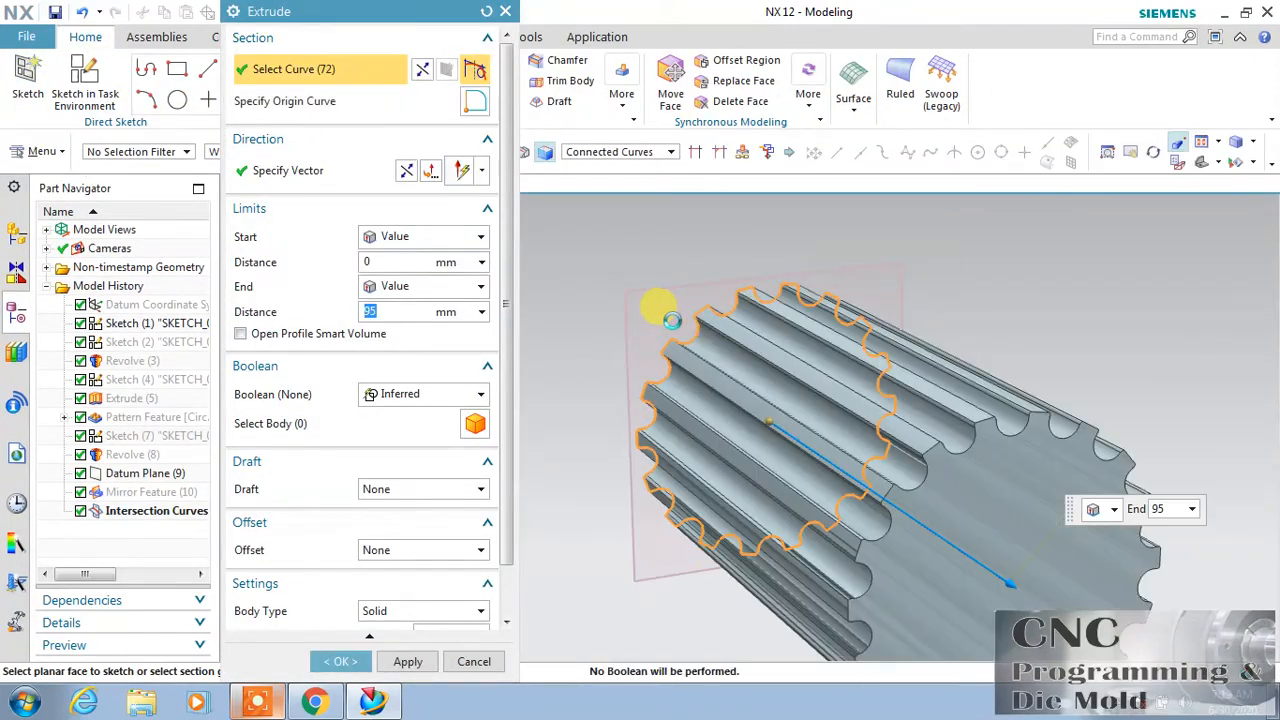
{"action": "left_click_drag", "start_coordinate": [1005, 578], "coordinate": [805, 442]}
{"action": "left_click", "coordinate": [1177, 143]}
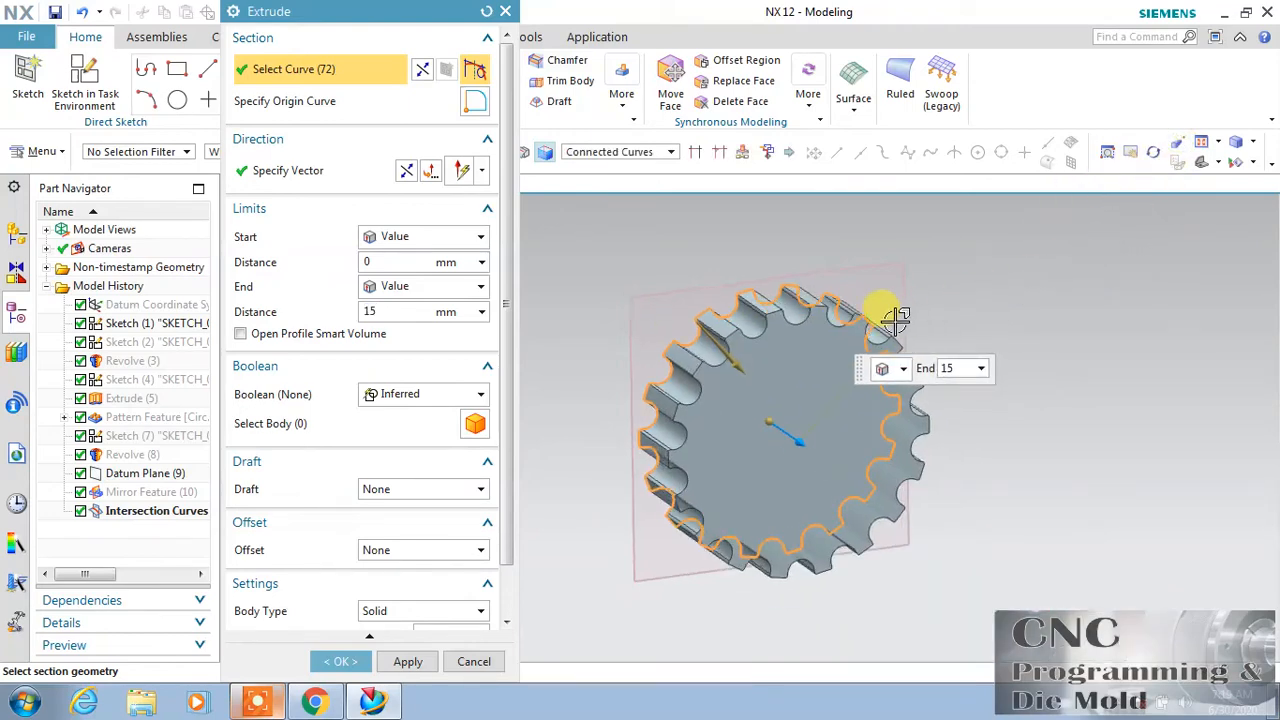
{"action": "middle_click_drag", "start_coordinate": [693, 240], "coordinate": [766, 366]}
{"action": "left_click", "coordinate": [771, 408]}
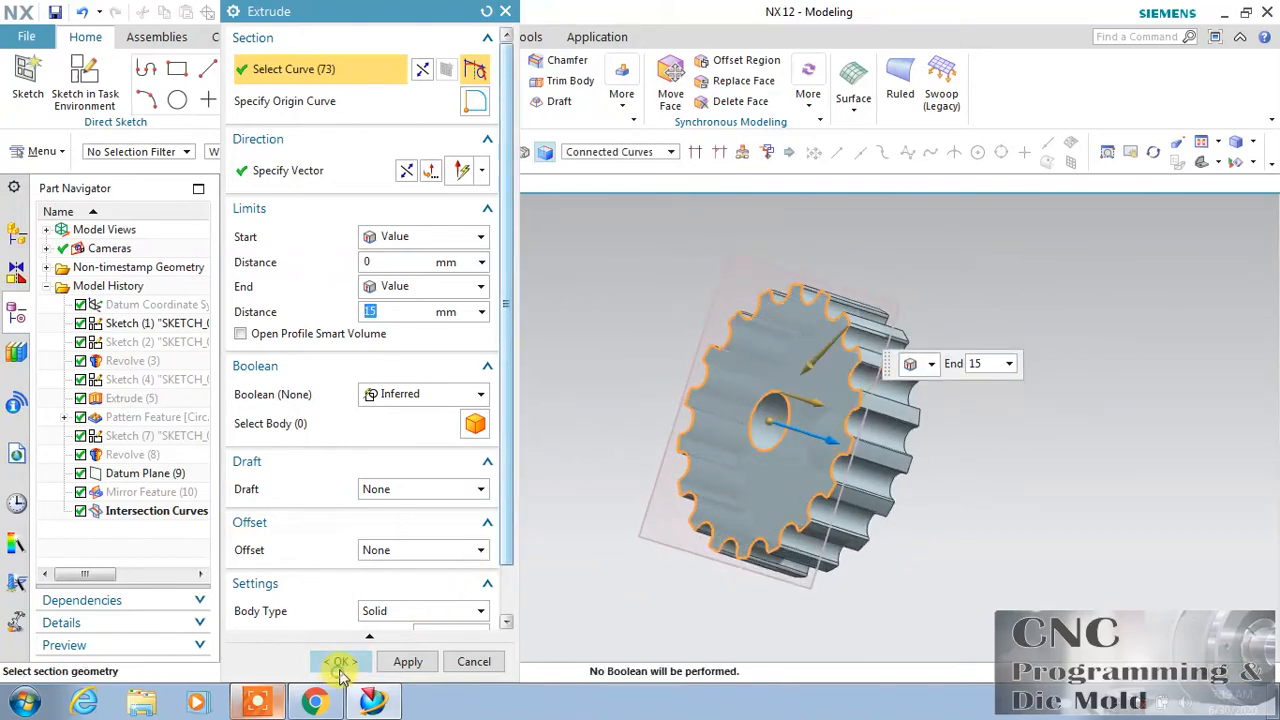
{"action": "left_click", "coordinate": [338, 668]}
{"action": "middle_click_drag", "start_coordinate": [980, 477], "coordinate": [668, 345]}
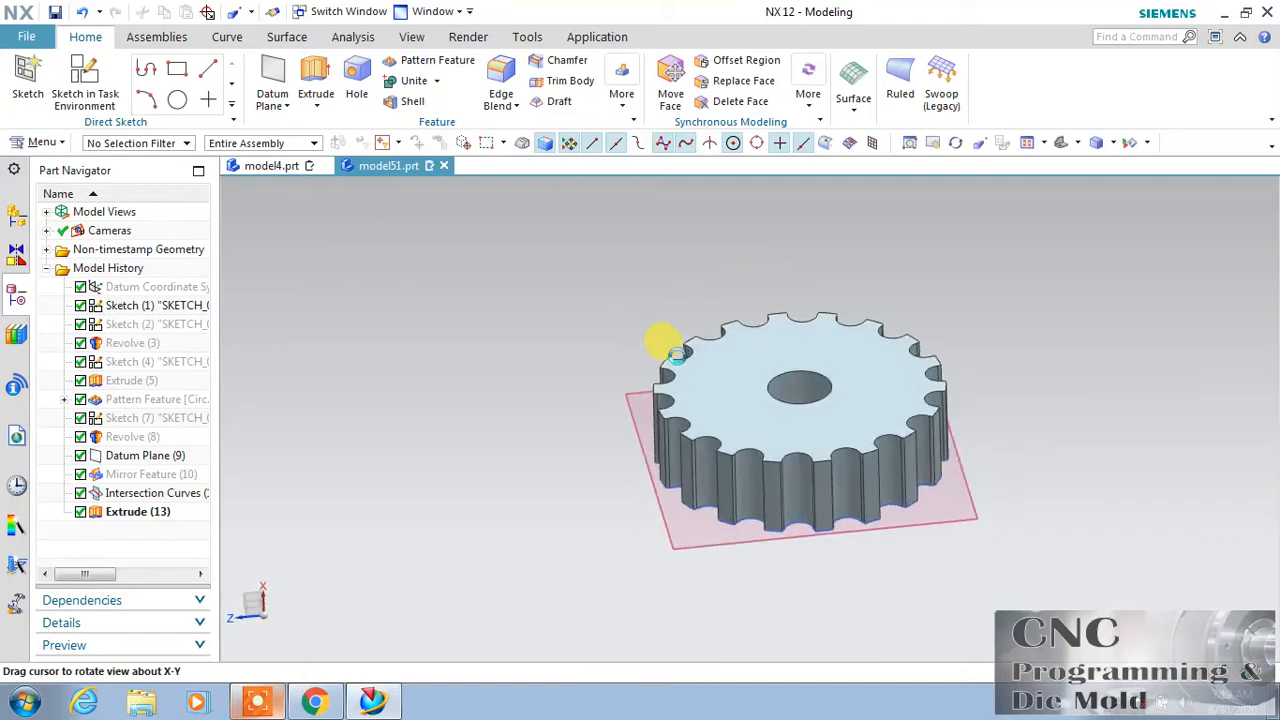
Step: In model4.prt, start a helix along the Z axis and shorten its end limit to 28.5 mm
{"action": "left_click", "coordinate": [270, 166]}
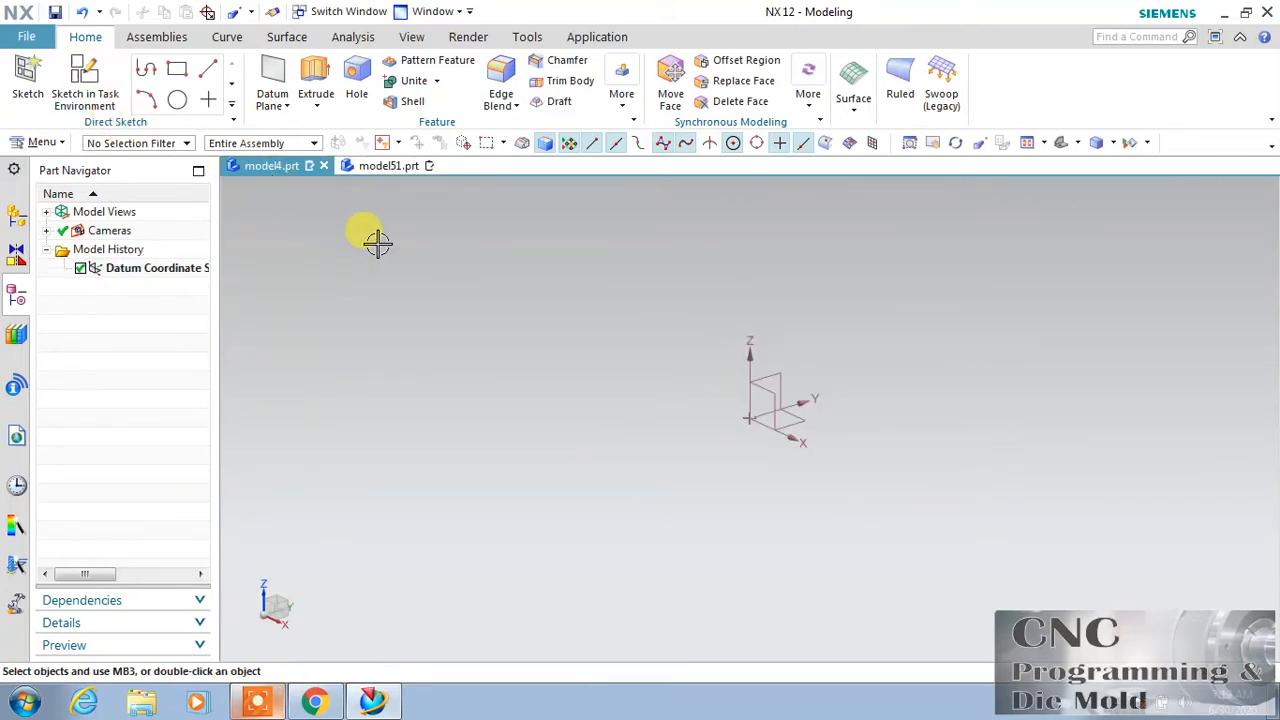
{"action": "left_click", "coordinate": [229, 37]}
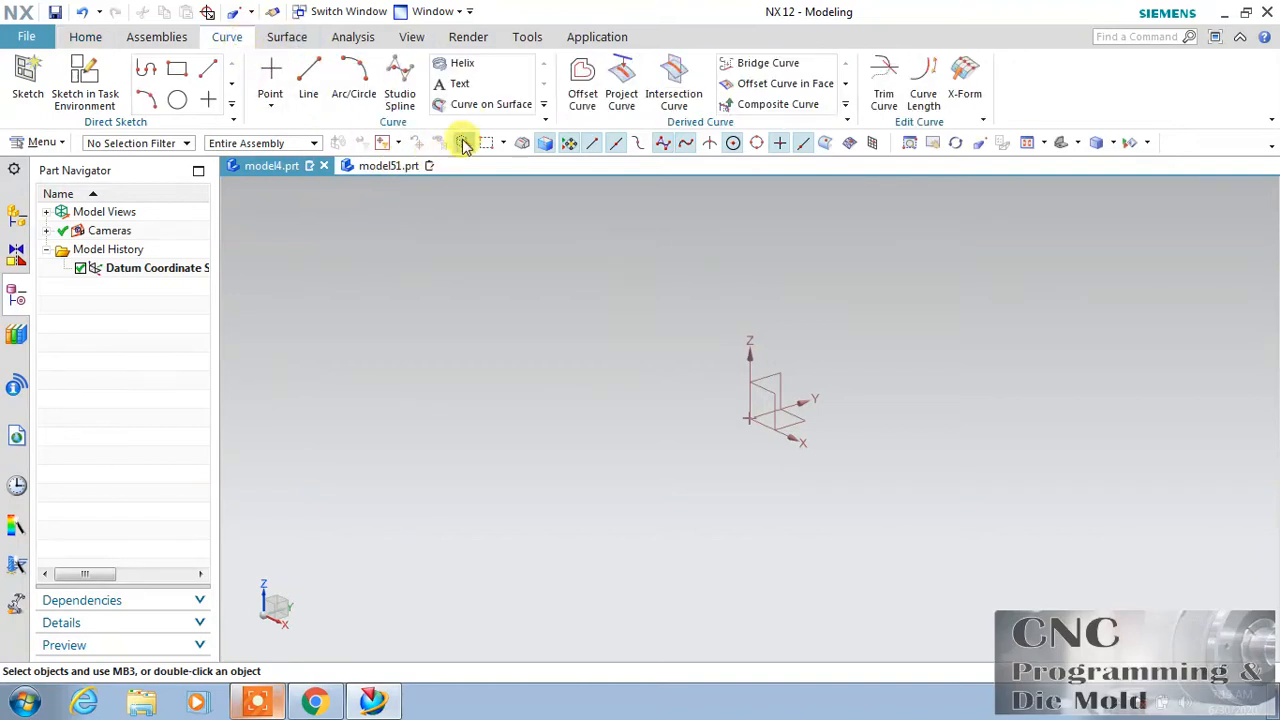
{"action": "left_click", "coordinate": [468, 66]}
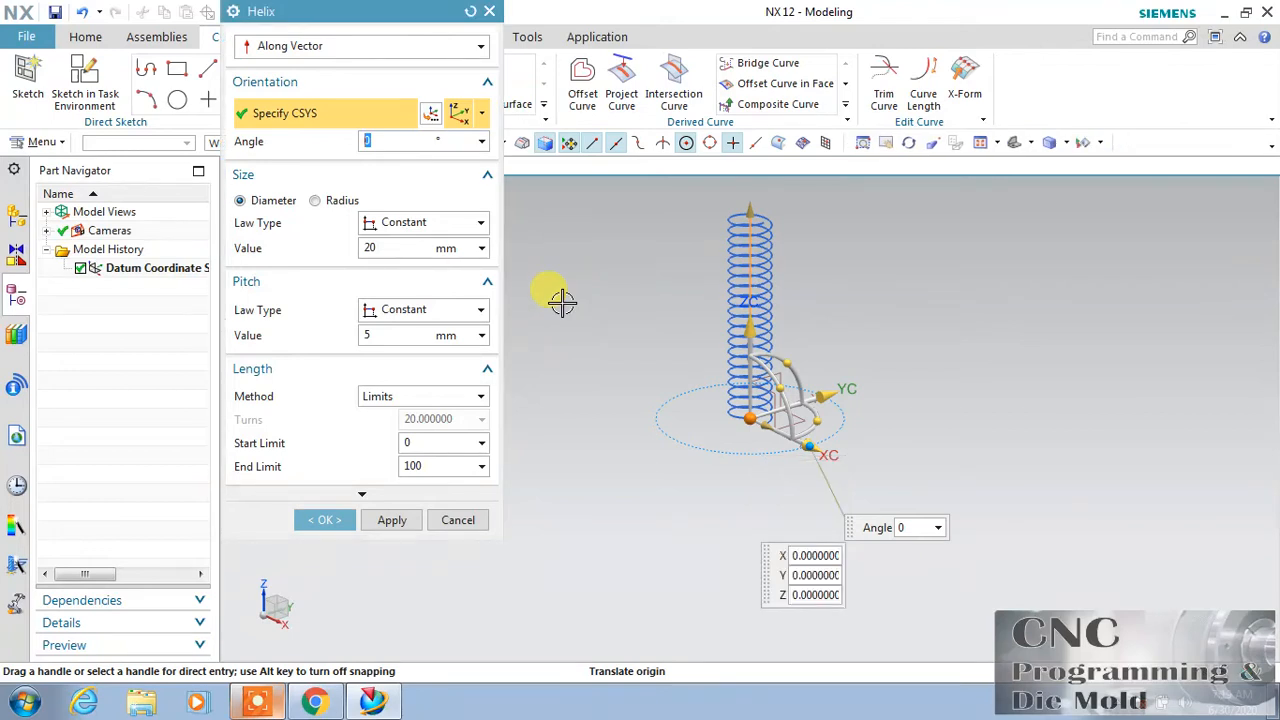
{"action": "left_click_drag", "start_coordinate": [743, 211], "coordinate": [750, 345]}
{"action": "scroll", "coordinate": [750, 360], "scroll_direction": "up", "scroll_amount": 3}
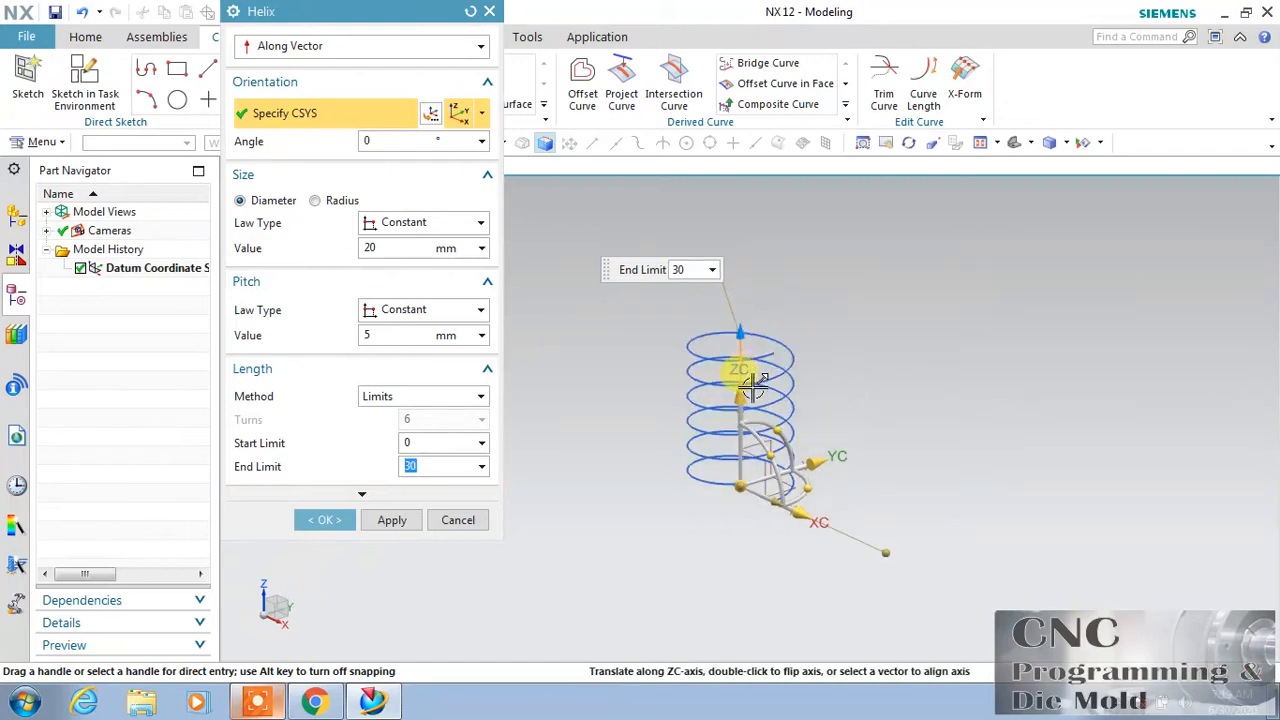
{"action": "left_click_drag", "start_coordinate": [729, 278], "coordinate": [731, 302]}
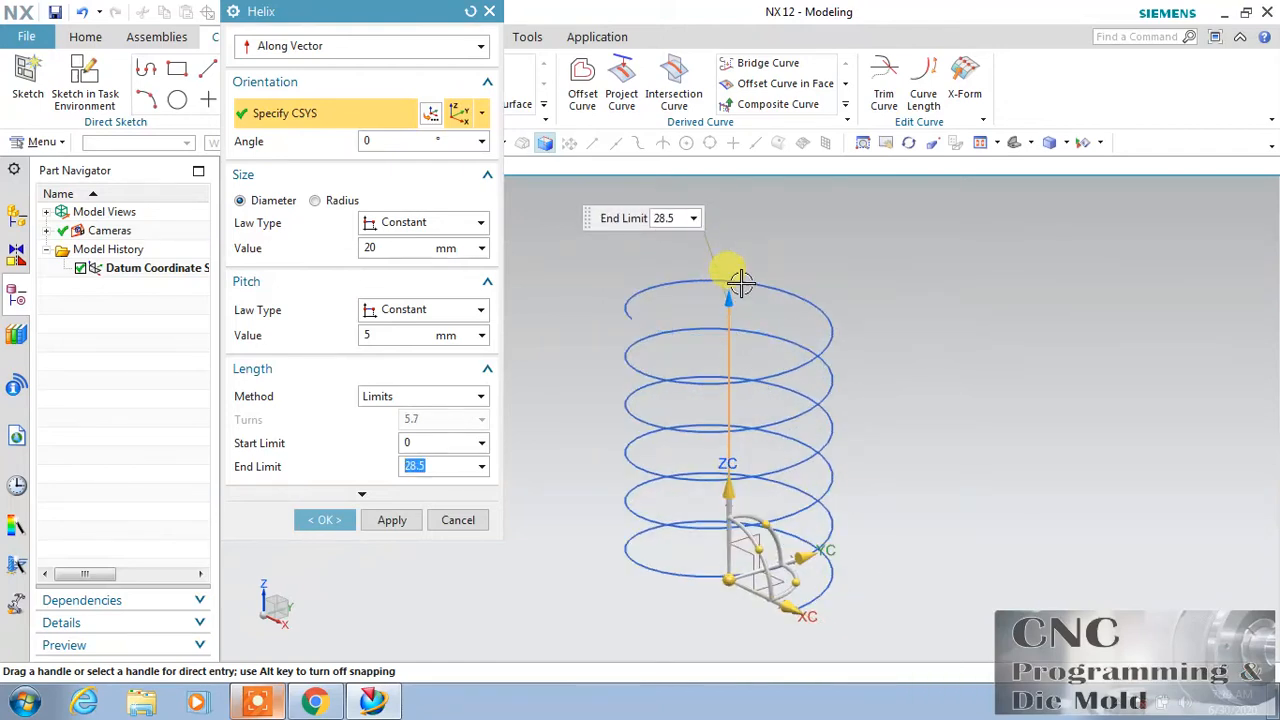
Step: Define the helix length as 6 turns, set its diameter to 30 mm, and create it
{"action": "left_click", "coordinate": [370, 398]}
{"action": "left_click", "coordinate": [372, 432]}
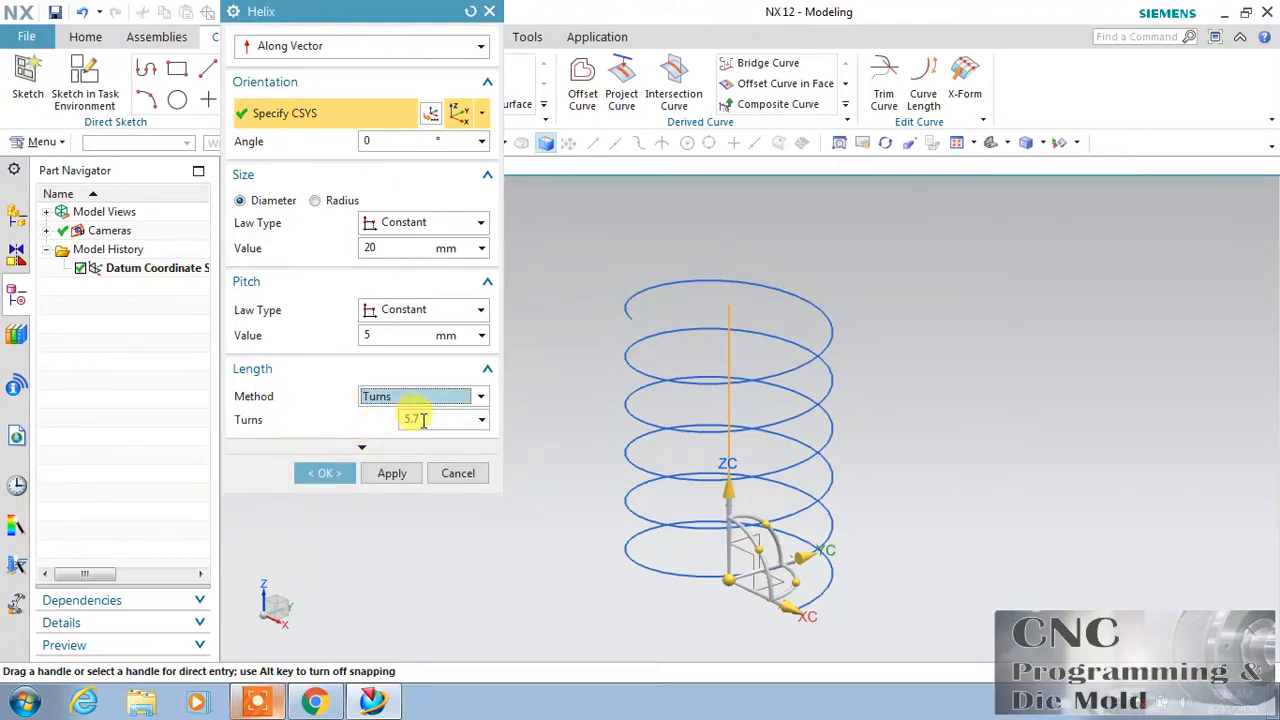
{"action": "left_click_drag", "start_coordinate": [422, 420], "coordinate": [395, 428]}
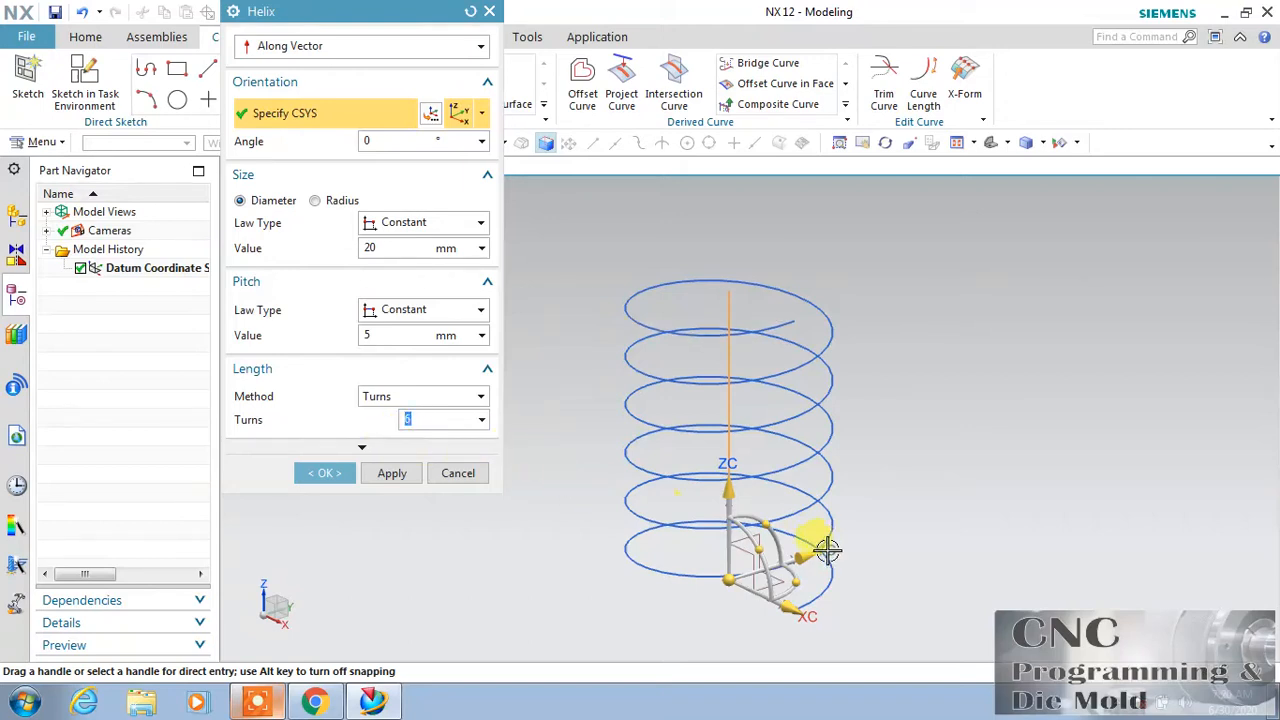
{"action": "left_click", "coordinate": [415, 252]}
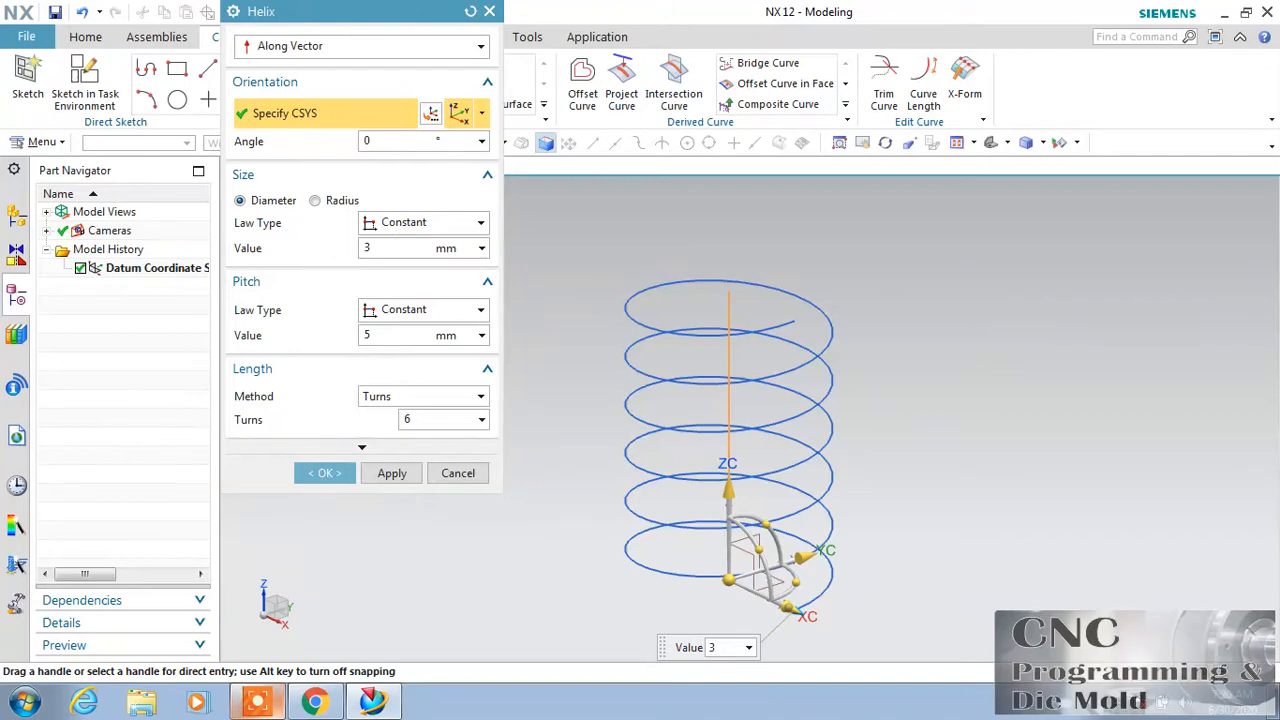
{"action": "key", "text": "Return"}
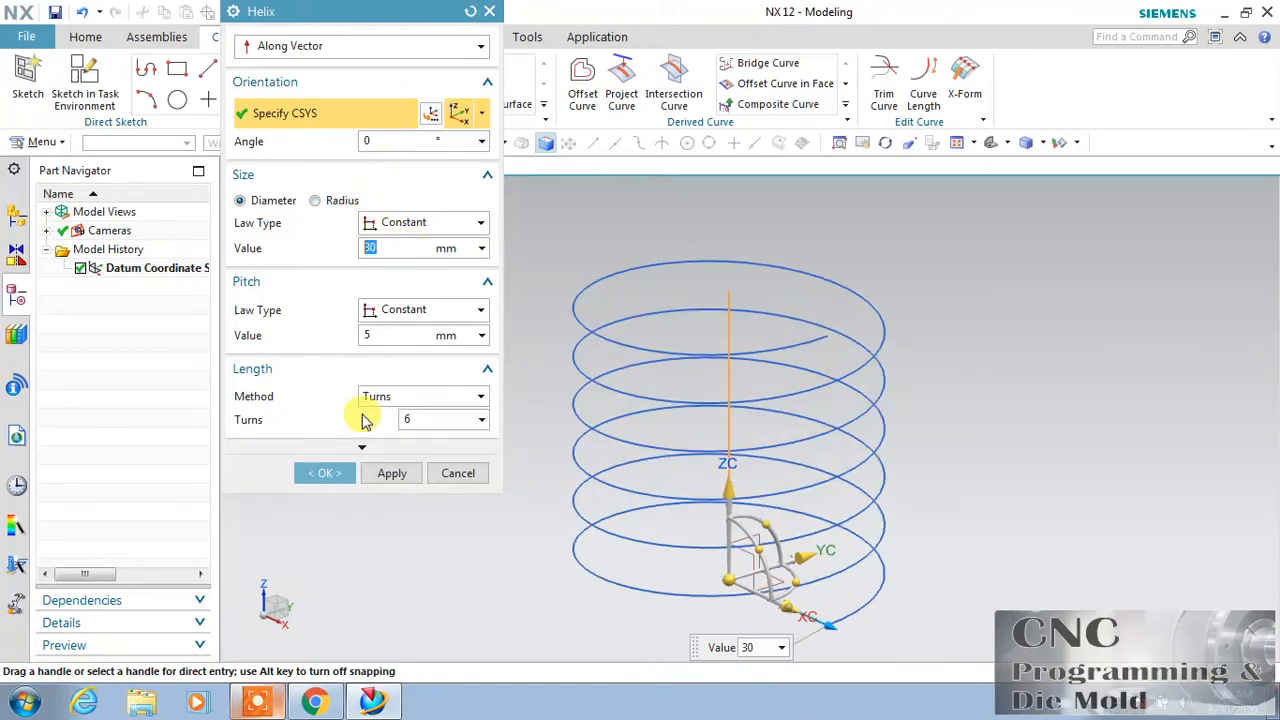
{"action": "left_click", "coordinate": [336, 475]}
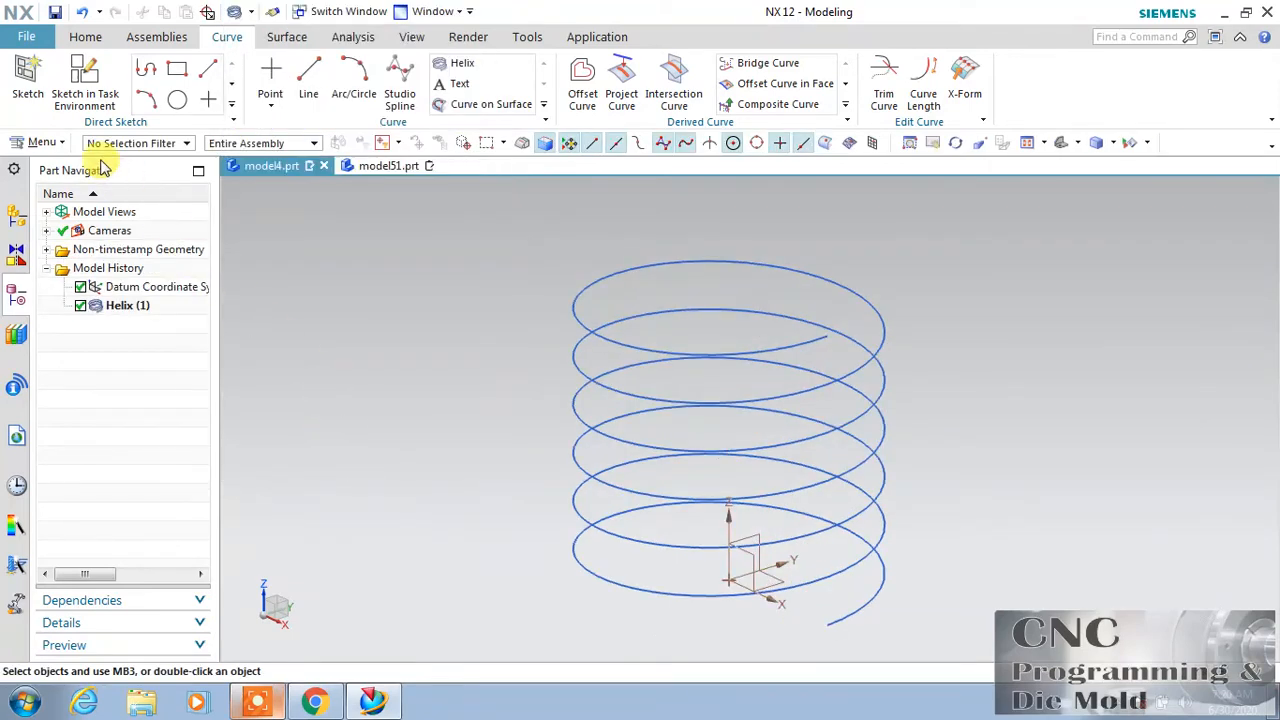
Step: Create a task-environment sketch on the XY datum plane with the Y axis as horizontal reference
{"action": "left_click", "coordinate": [88, 78]}
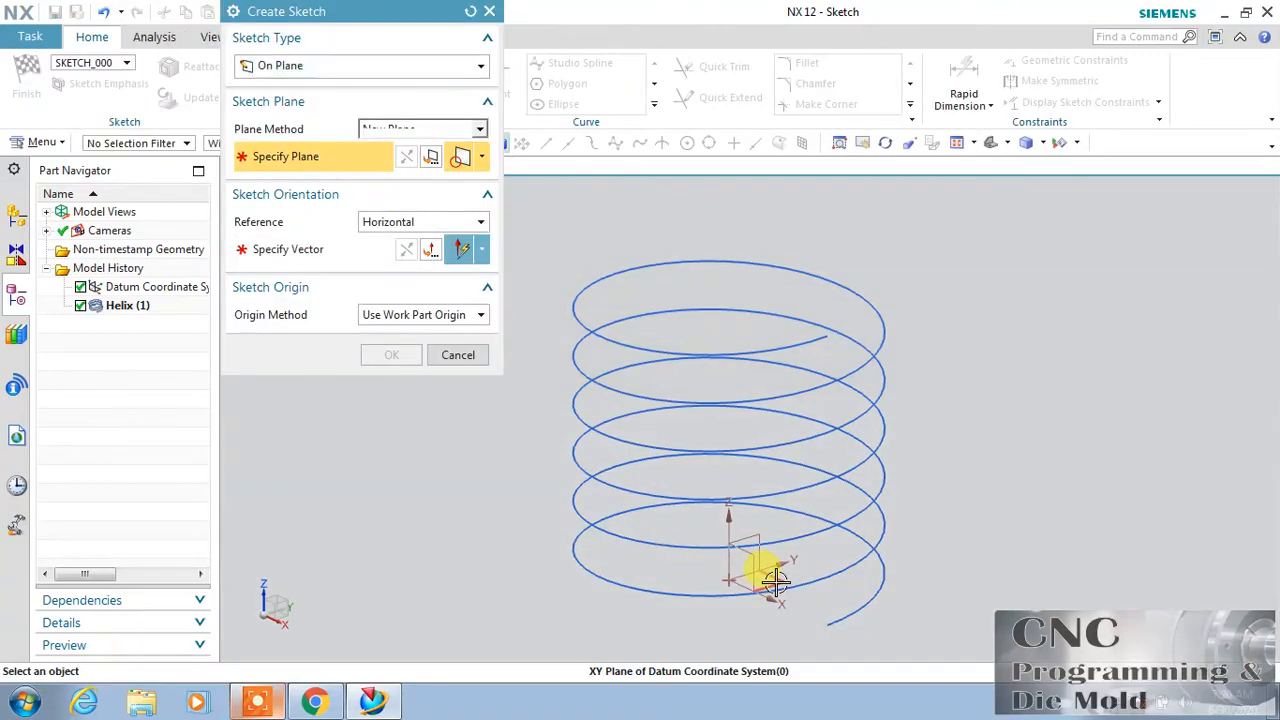
{"action": "left_click", "coordinate": [776, 580]}
{"action": "left_click", "coordinate": [783, 410]}
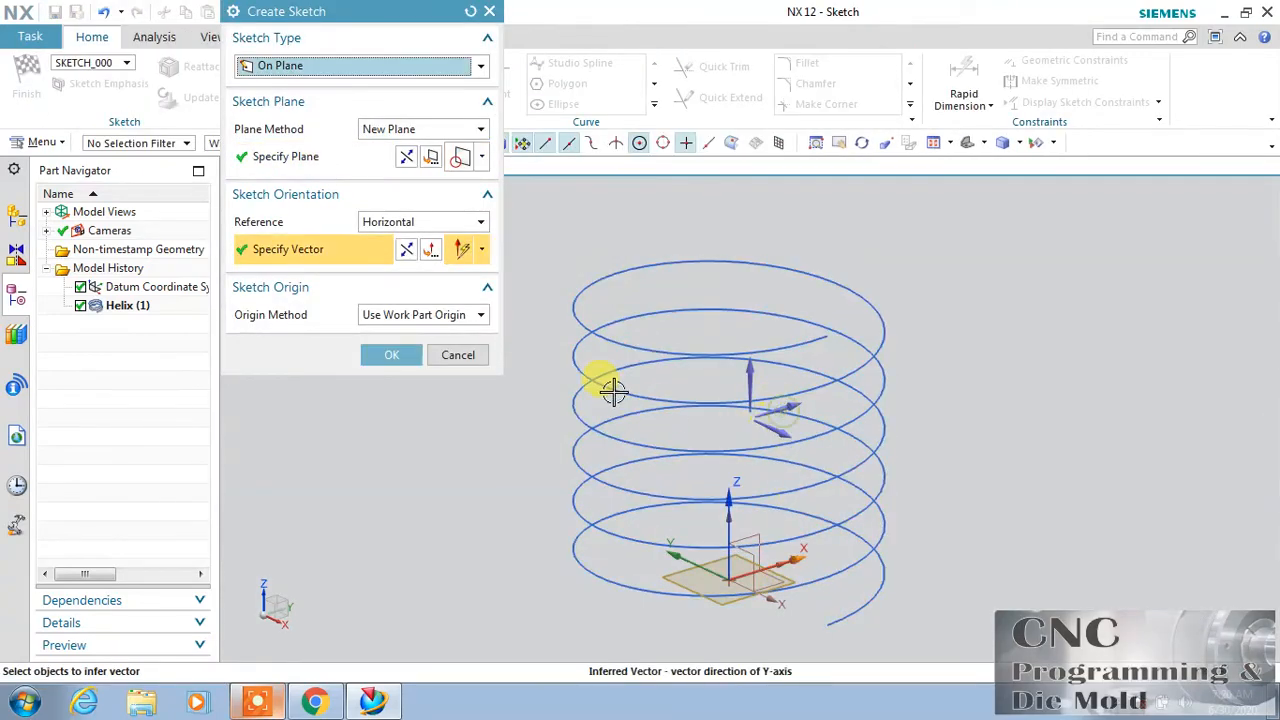
{"action": "left_click", "coordinate": [391, 355]}
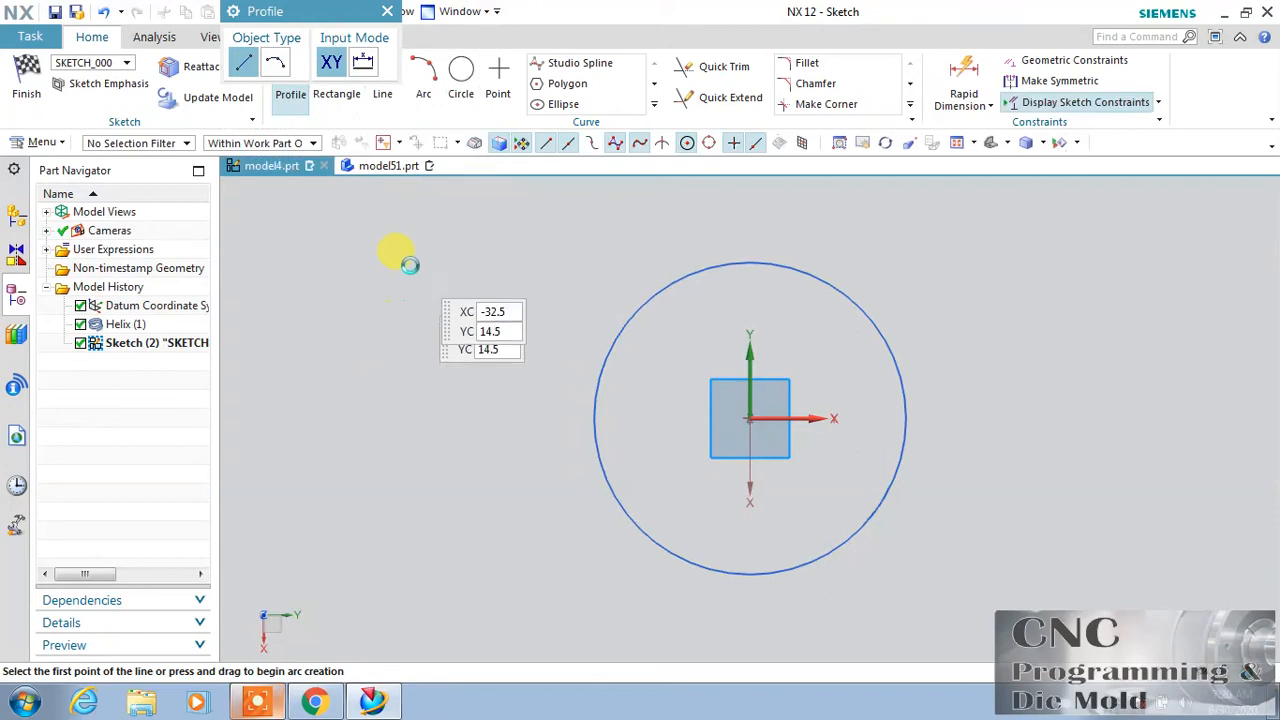
Step: Sketch a rectangle from its centre at the origin around the helix, about 34 mm wide and 32.4 mm high
{"action": "left_click", "coordinate": [337, 80]}
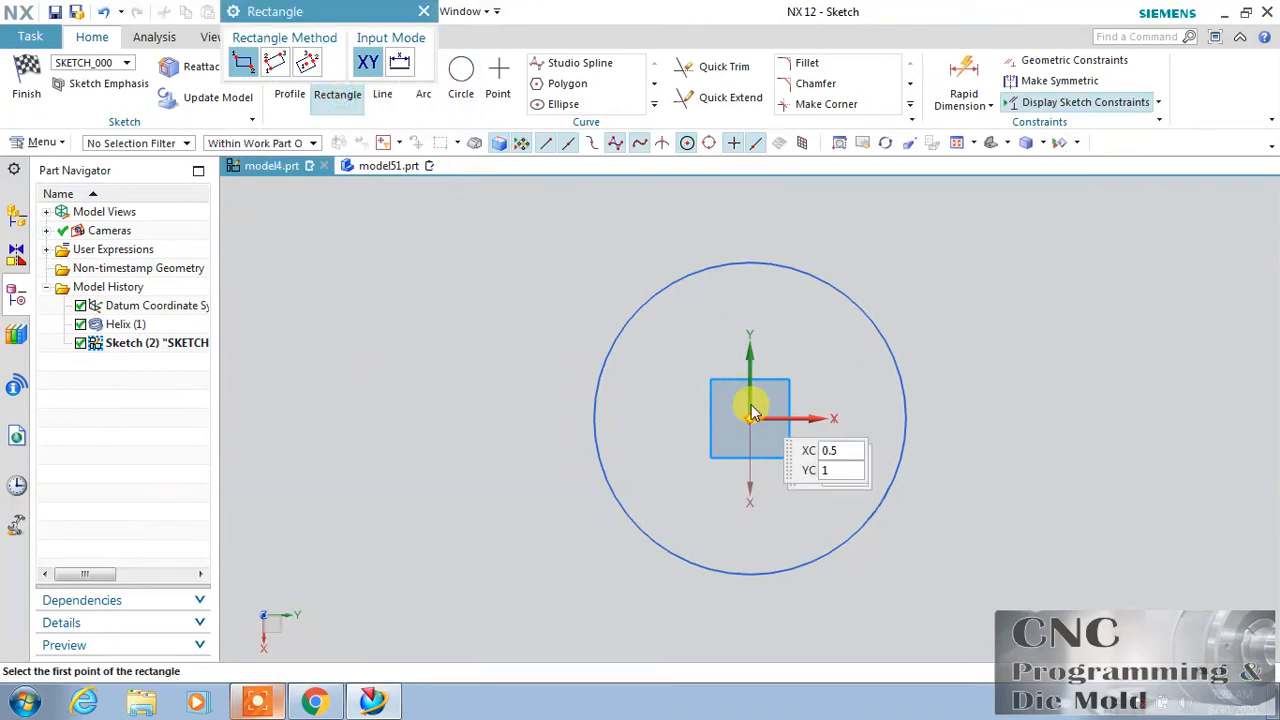
{"action": "left_click", "coordinate": [307, 62]}
{"action": "left_click", "coordinate": [748, 420]}
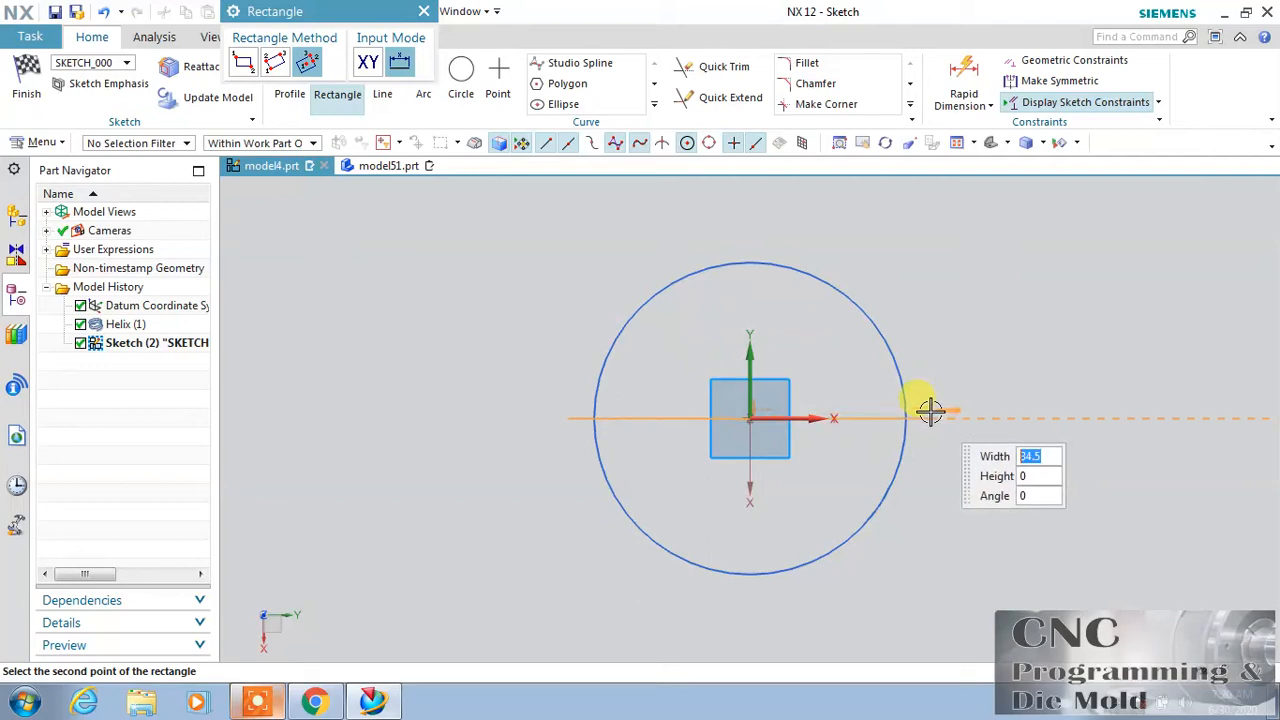
{"action": "left_click", "coordinate": [909, 250]}
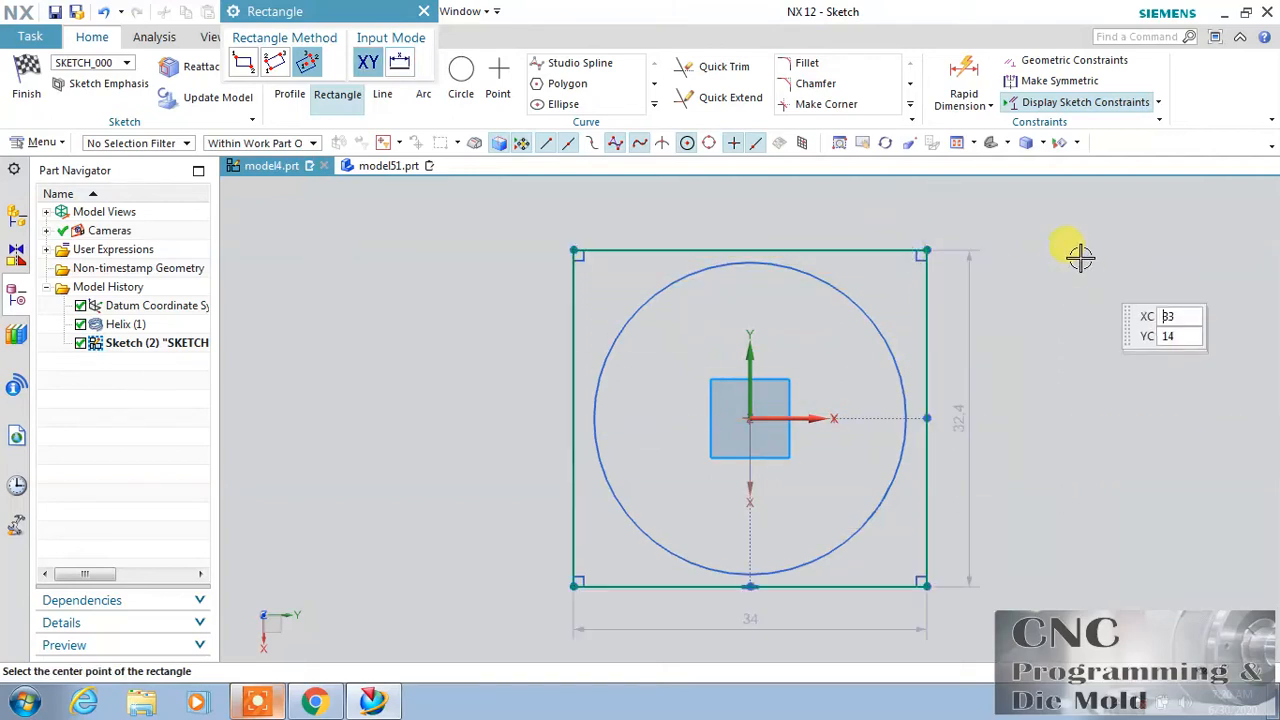
Step: Fillet the rectangle's upper-left corner with a radius of about 8 mm
{"action": "left_click", "coordinate": [800, 66]}
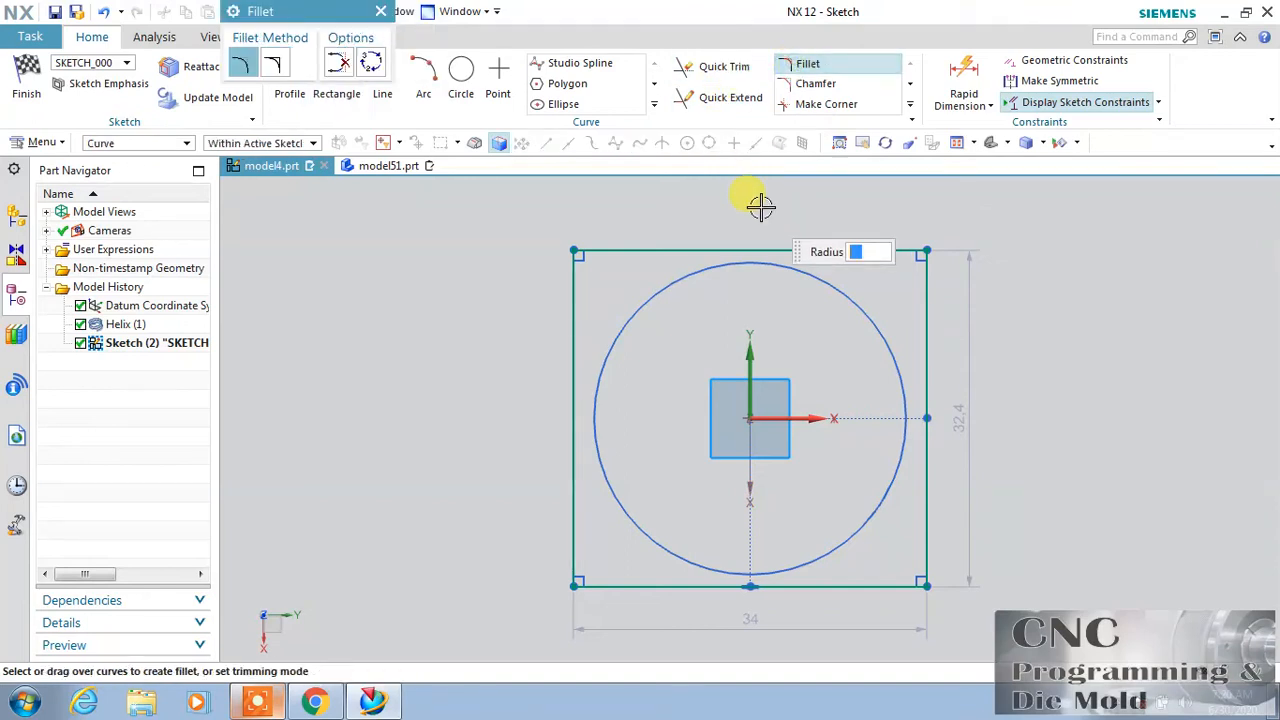
{"action": "left_click", "coordinate": [570, 282]}
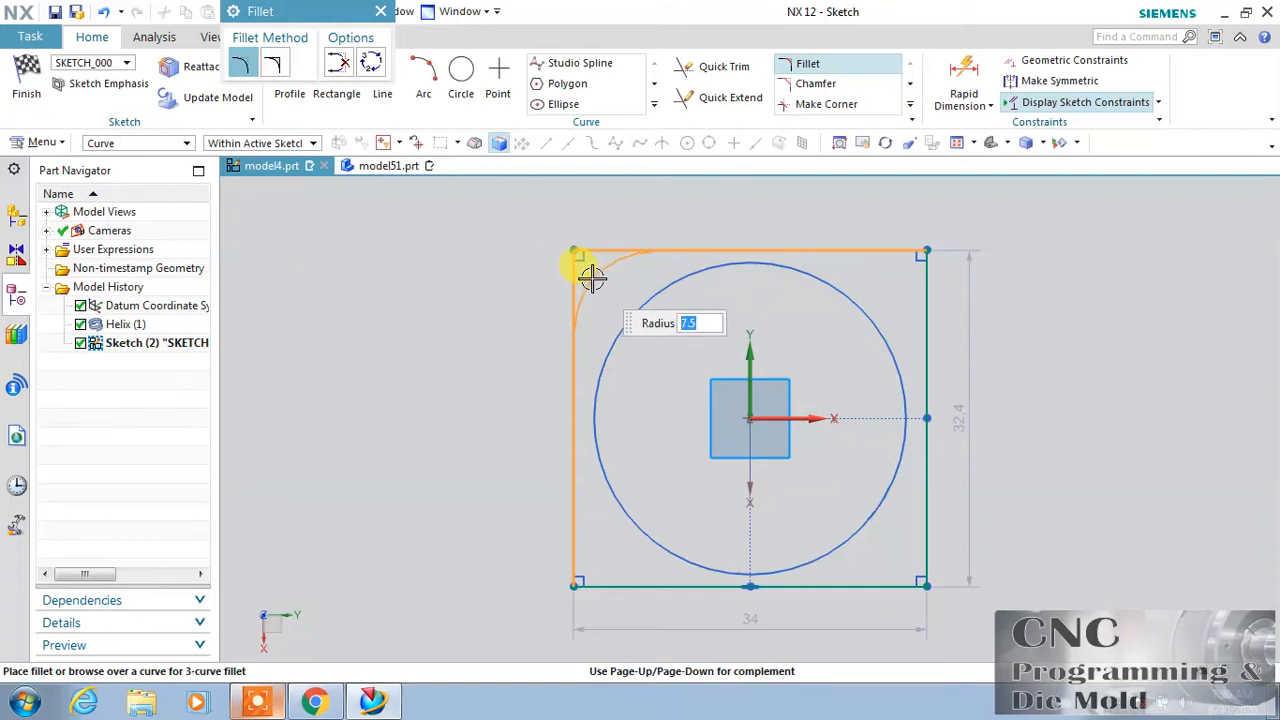
{"action": "left_click", "coordinate": [589, 274]}
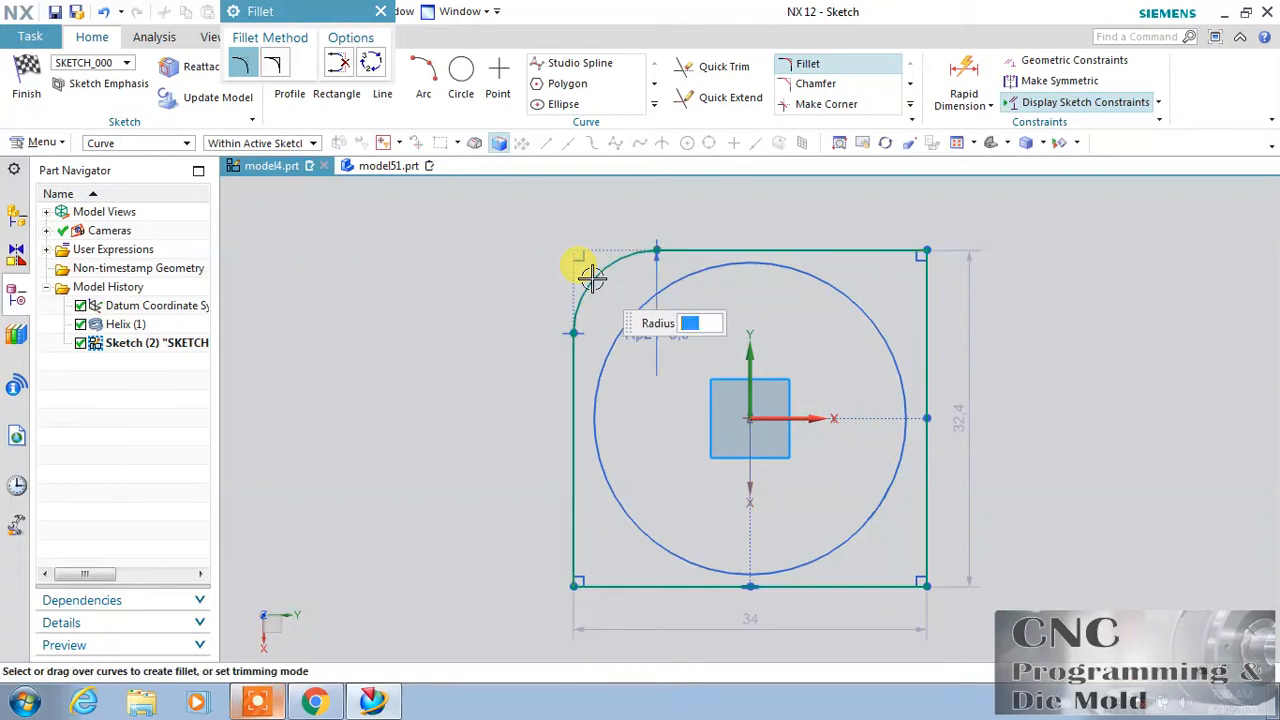
Step: Fillet the rectangle's three remaining corners with an 8 mm radius and finish the sketch
{"action": "left_click", "coordinate": [818, 64]}
{"action": "left_click", "coordinate": [818, 64]}
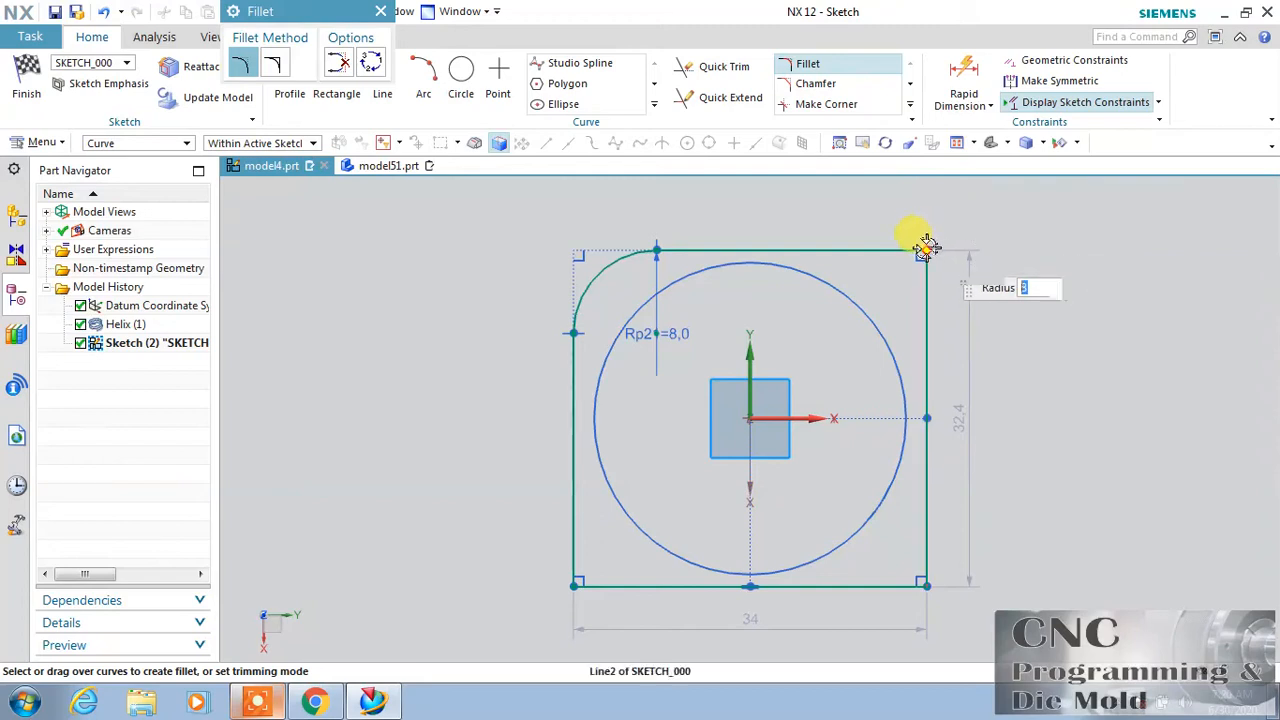
{"action": "left_click", "coordinate": [925, 248]}
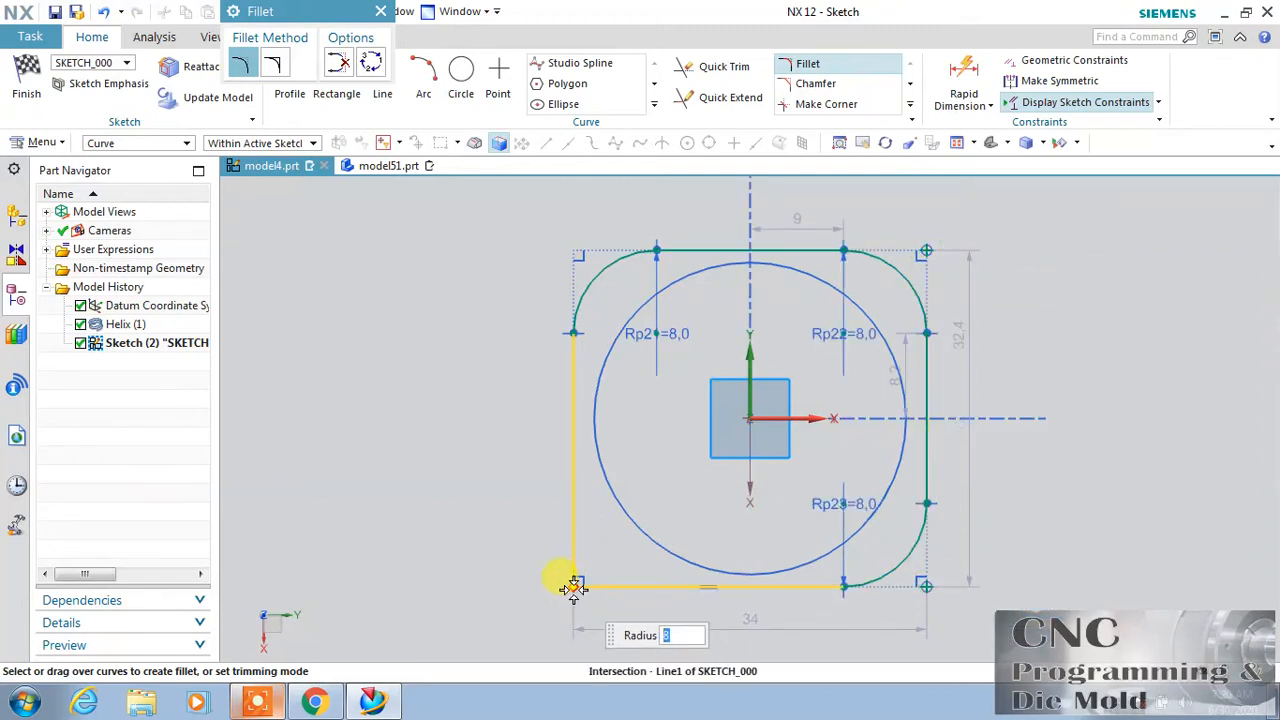
{"action": "left_click", "coordinate": [568, 588]}
{"action": "left_click", "coordinate": [26, 78]}
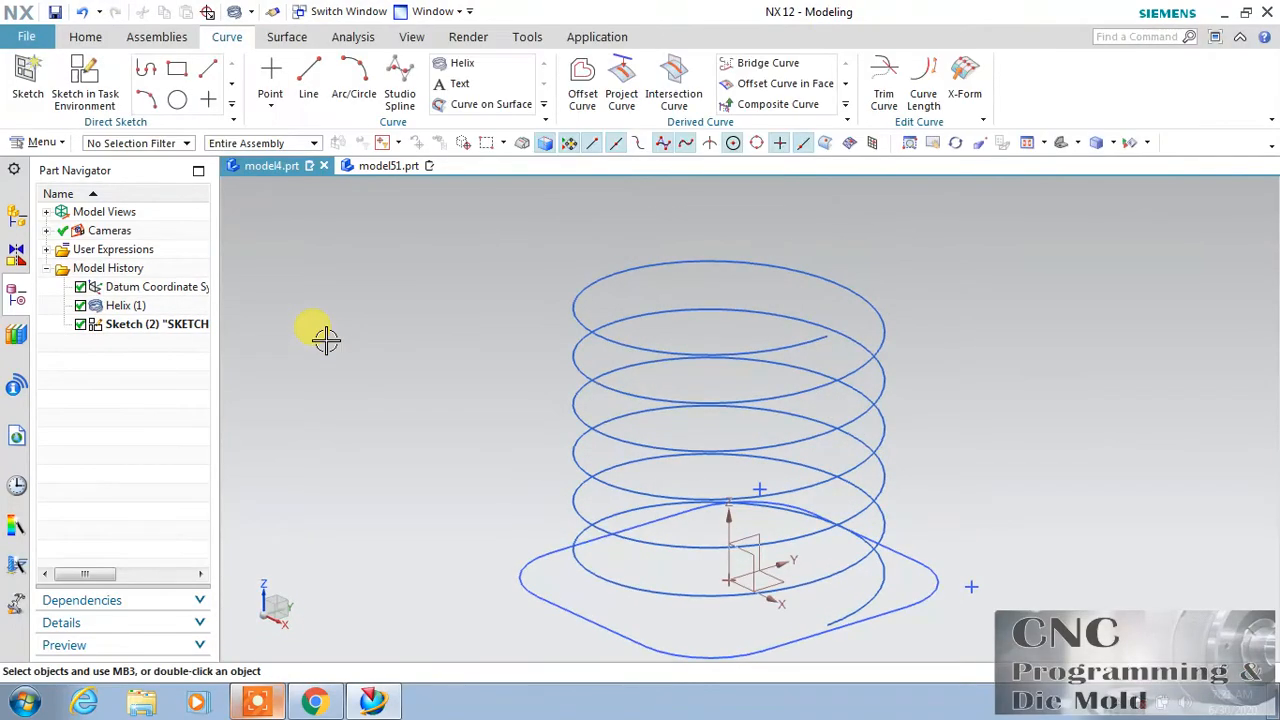
Step: Create a task-environment sketch on the XZ datum plane with the X axis as horizontal reference and the plane normal reversed
{"action": "left_click", "coordinate": [84, 72]}
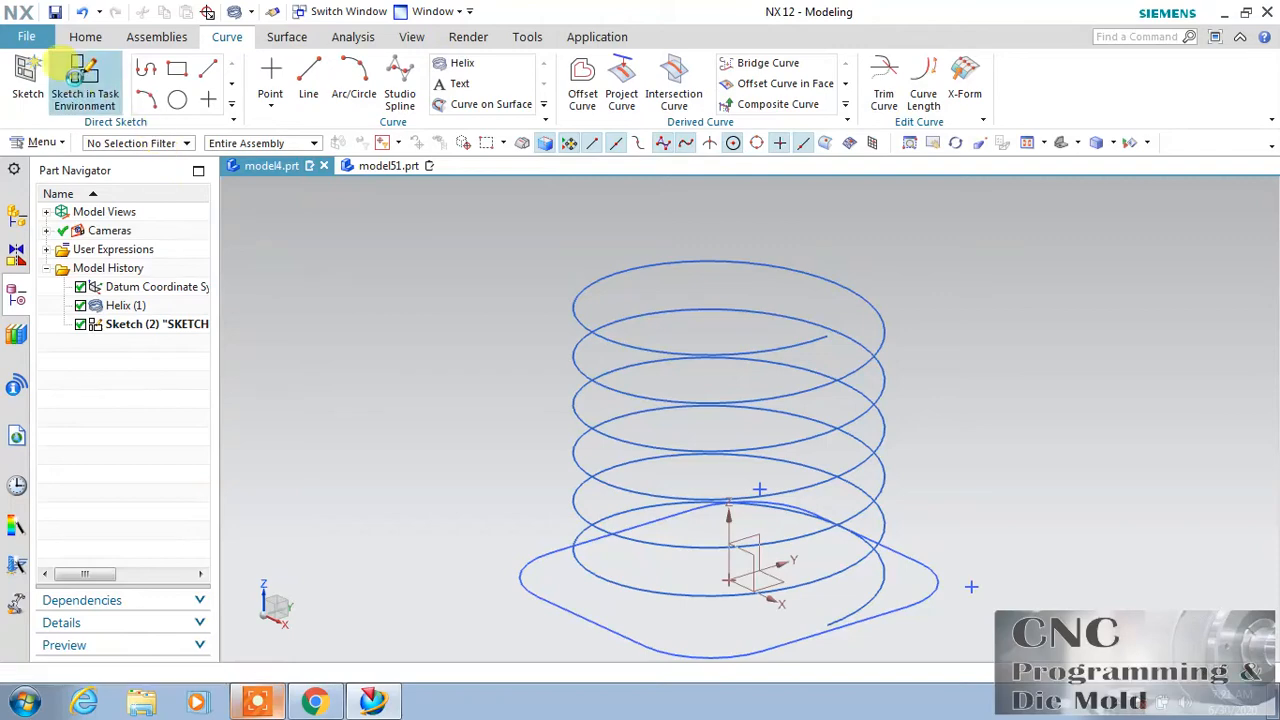
{"action": "left_click", "coordinate": [754, 560]}
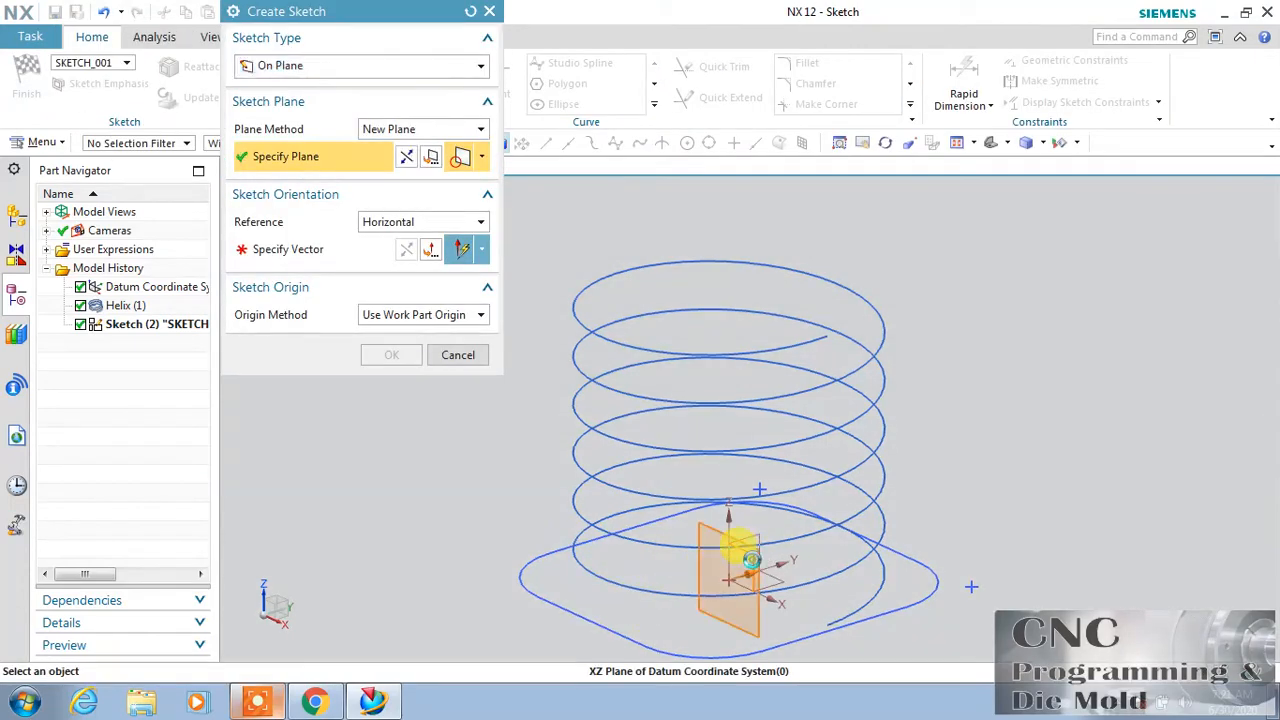
{"action": "left_click", "coordinate": [783, 432]}
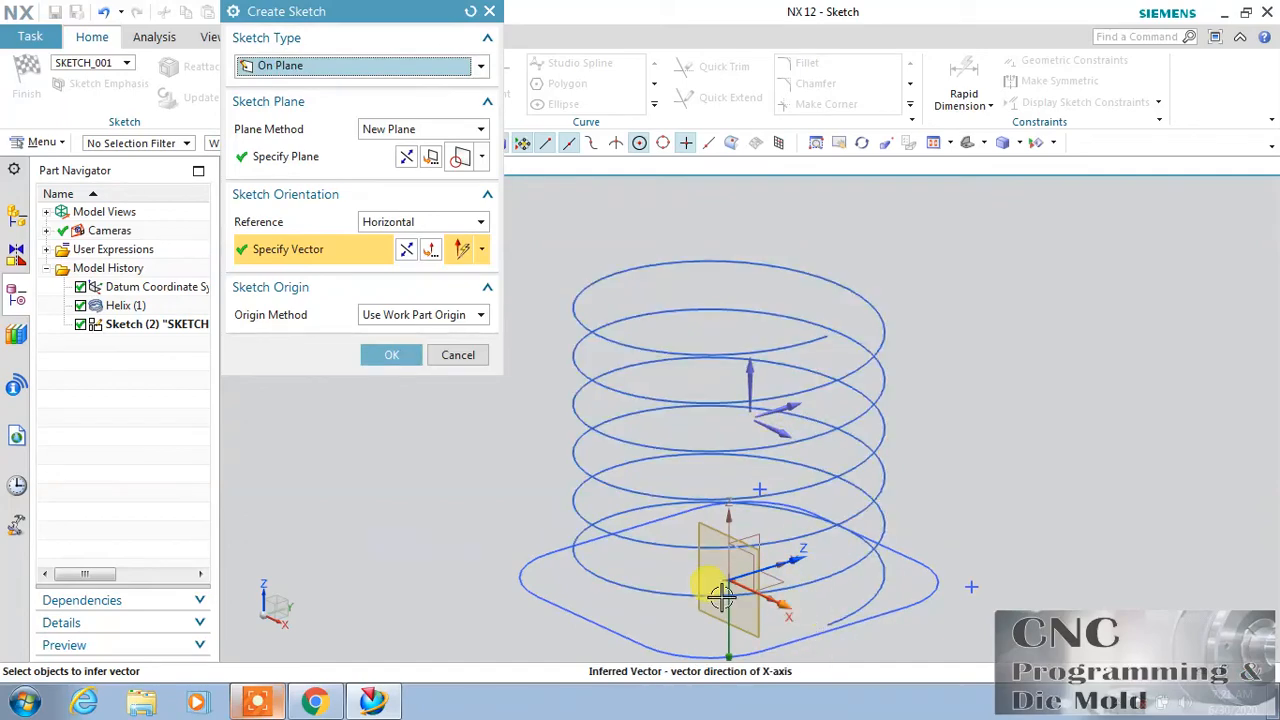
{"action": "left_click", "coordinate": [406, 250]}
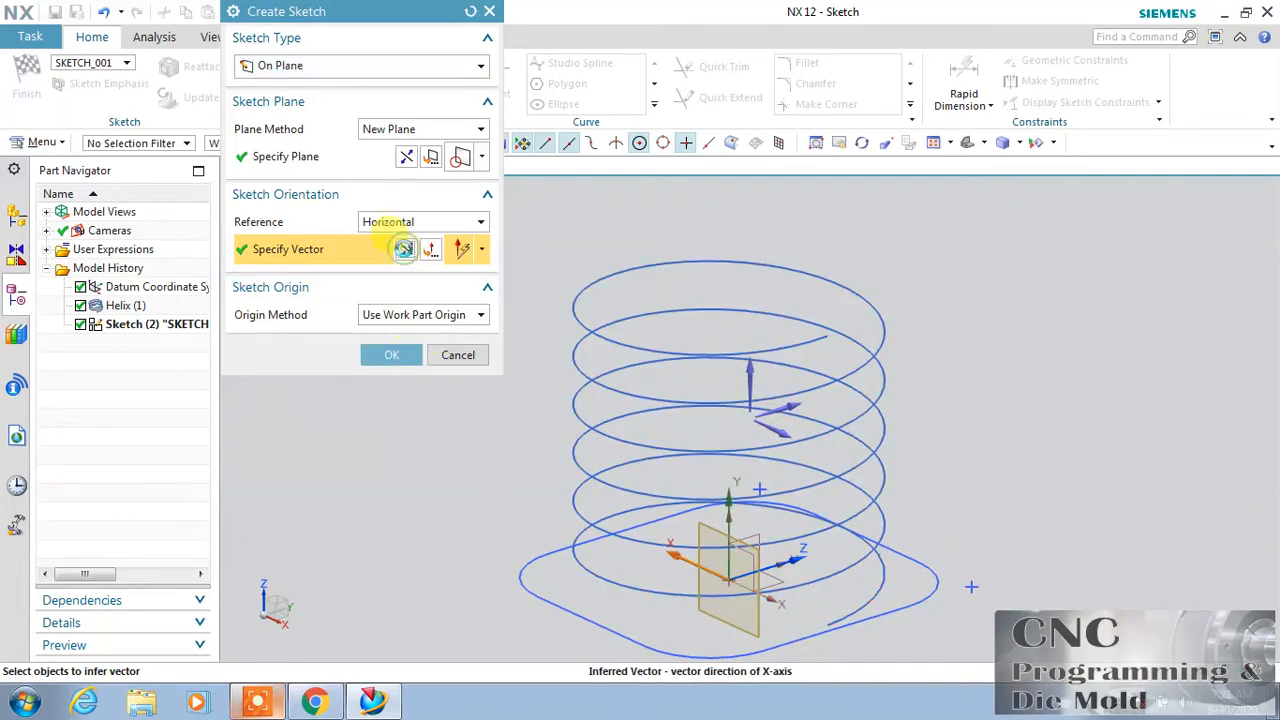
{"action": "left_click", "coordinate": [413, 163]}
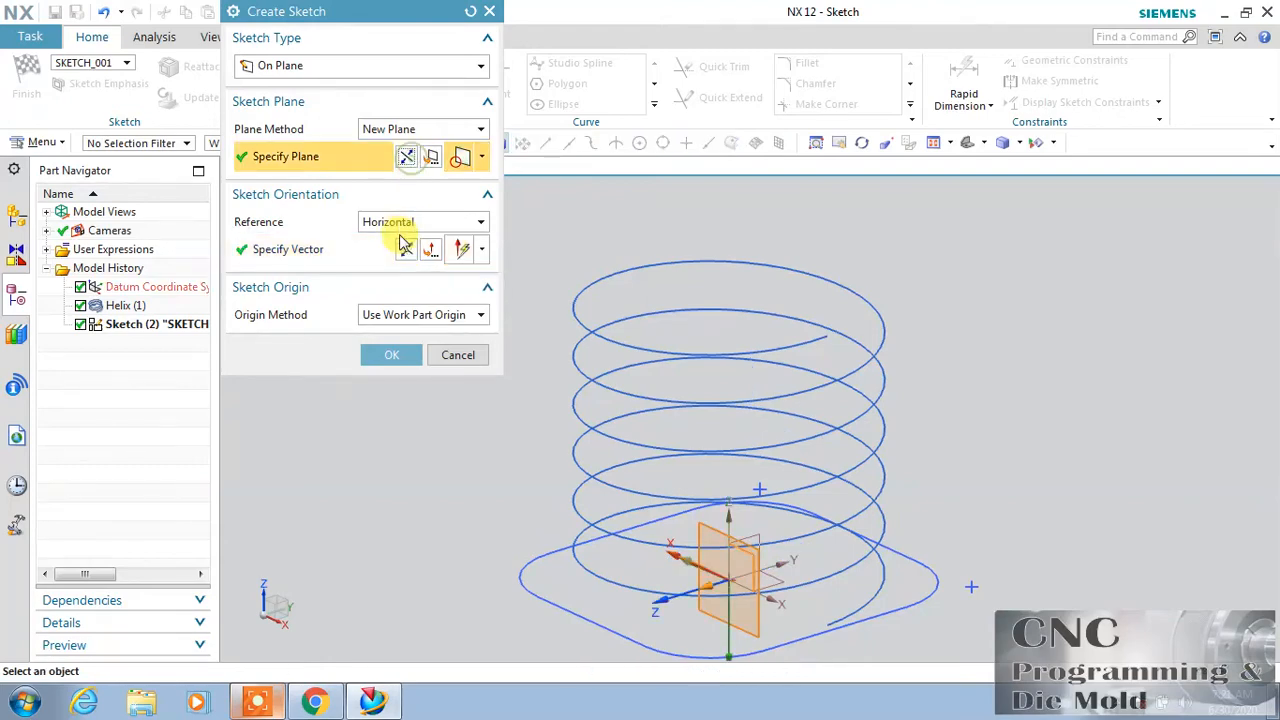
{"action": "left_click", "coordinate": [393, 354]}
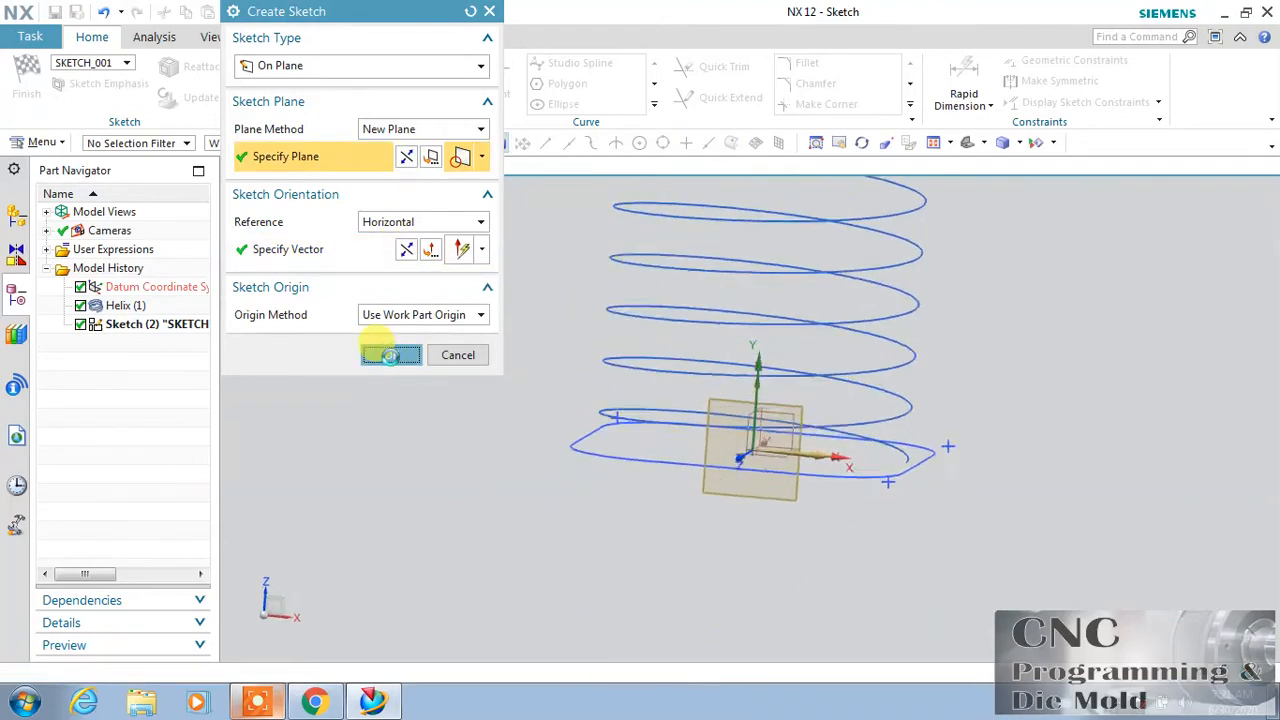
Step: Sketch a horizontal line about 12 mm long outward from the helix's start point and finish the sketch
{"action": "middle_click_drag", "start_coordinate": [937, 349], "coordinate": [925, 405]}
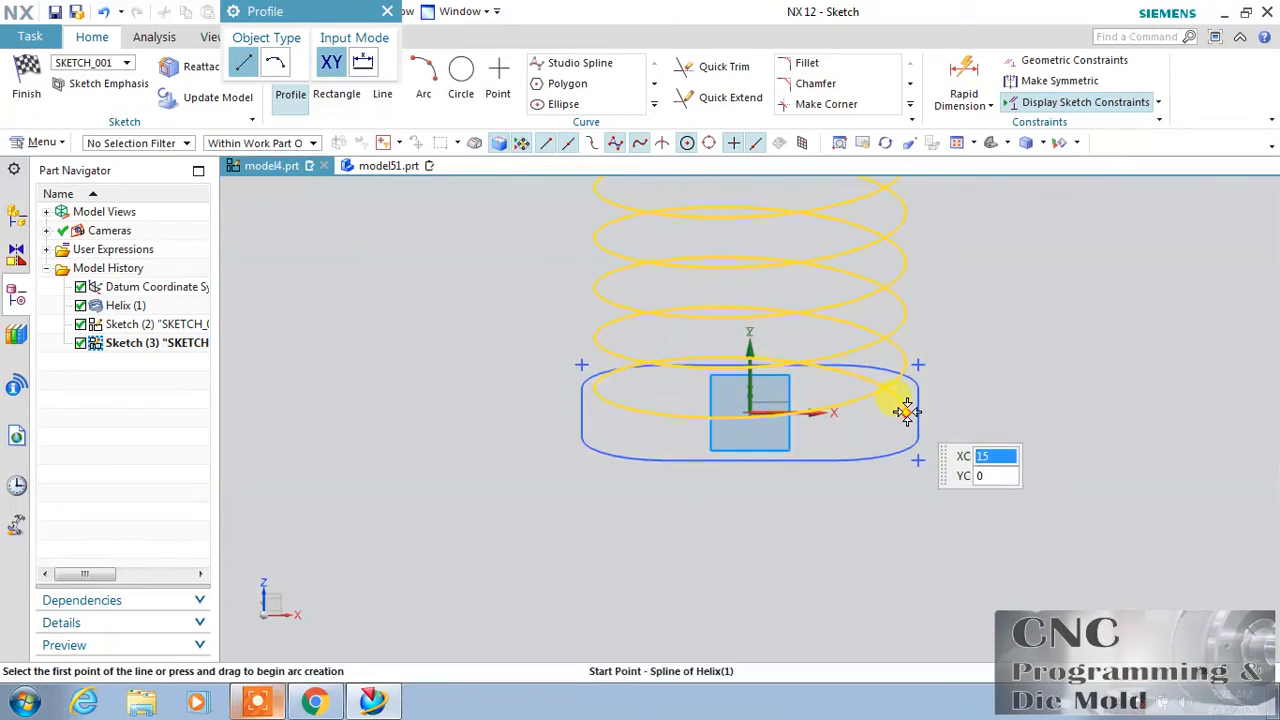
{"action": "left_click", "coordinate": [905, 411]}
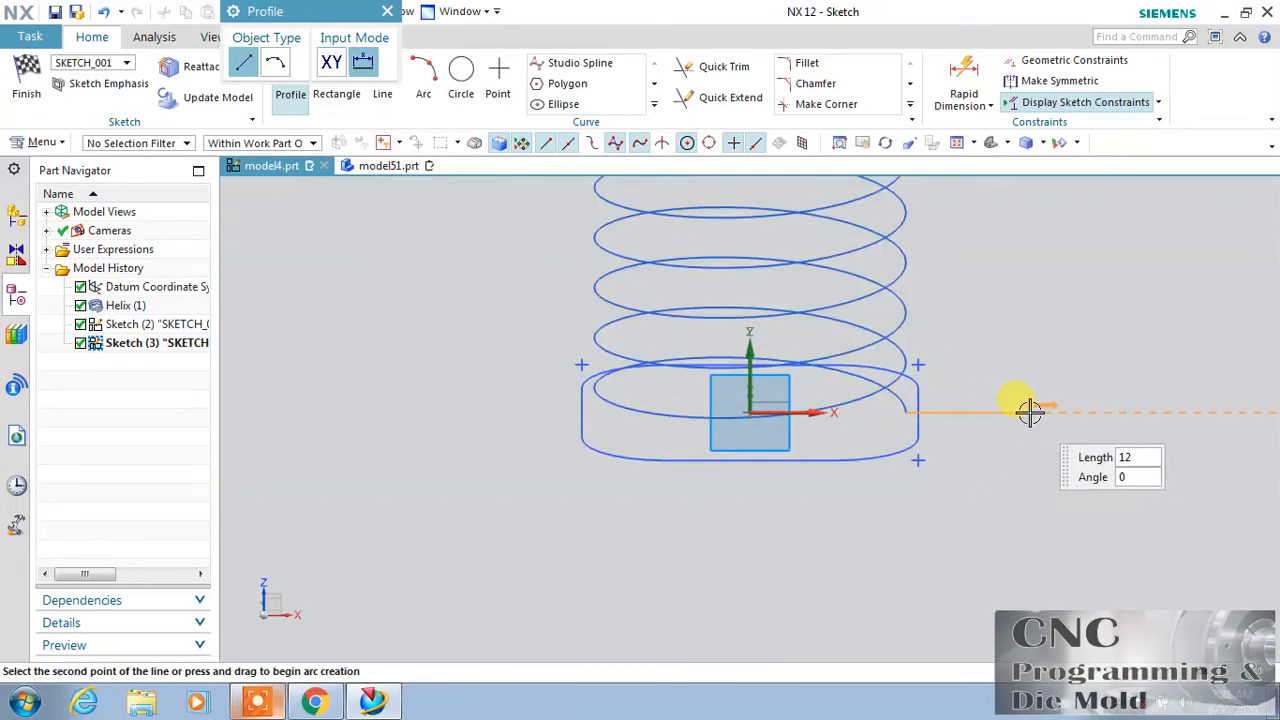
{"action": "left_click", "coordinate": [26, 80]}
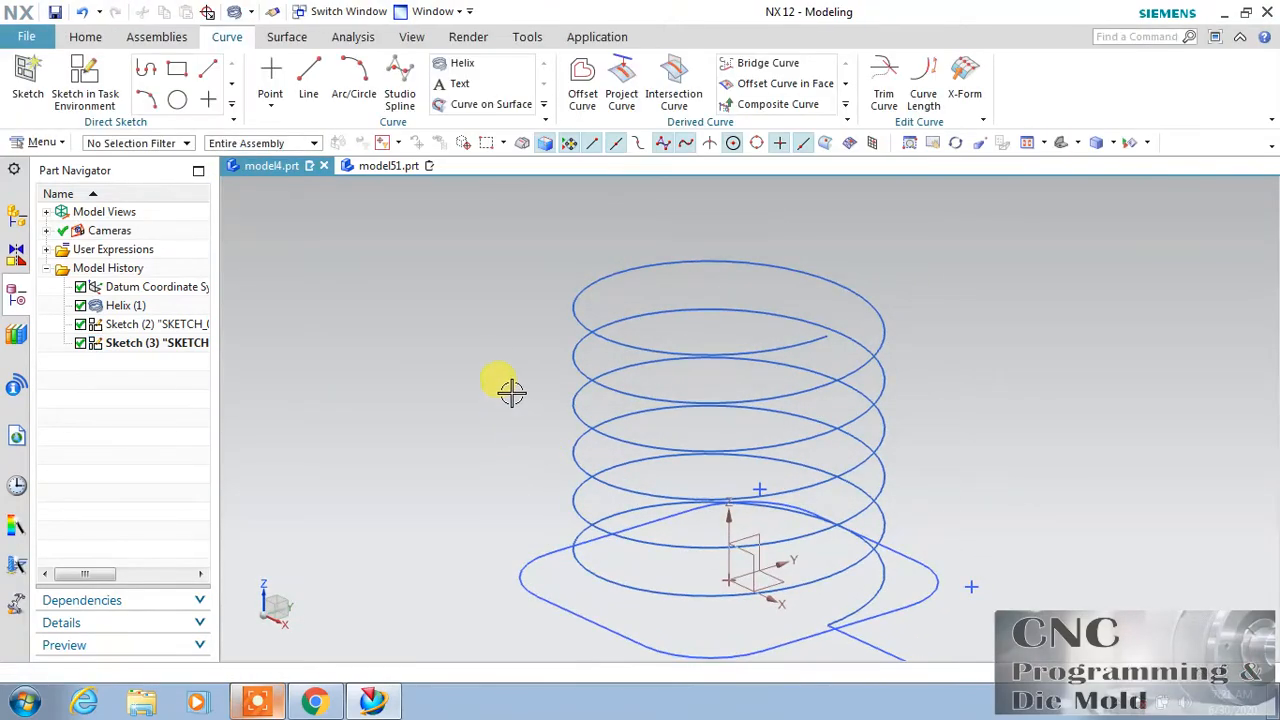
{"action": "scroll", "coordinate": [450, 383], "scroll_direction": "down", "scroll_amount": 1}
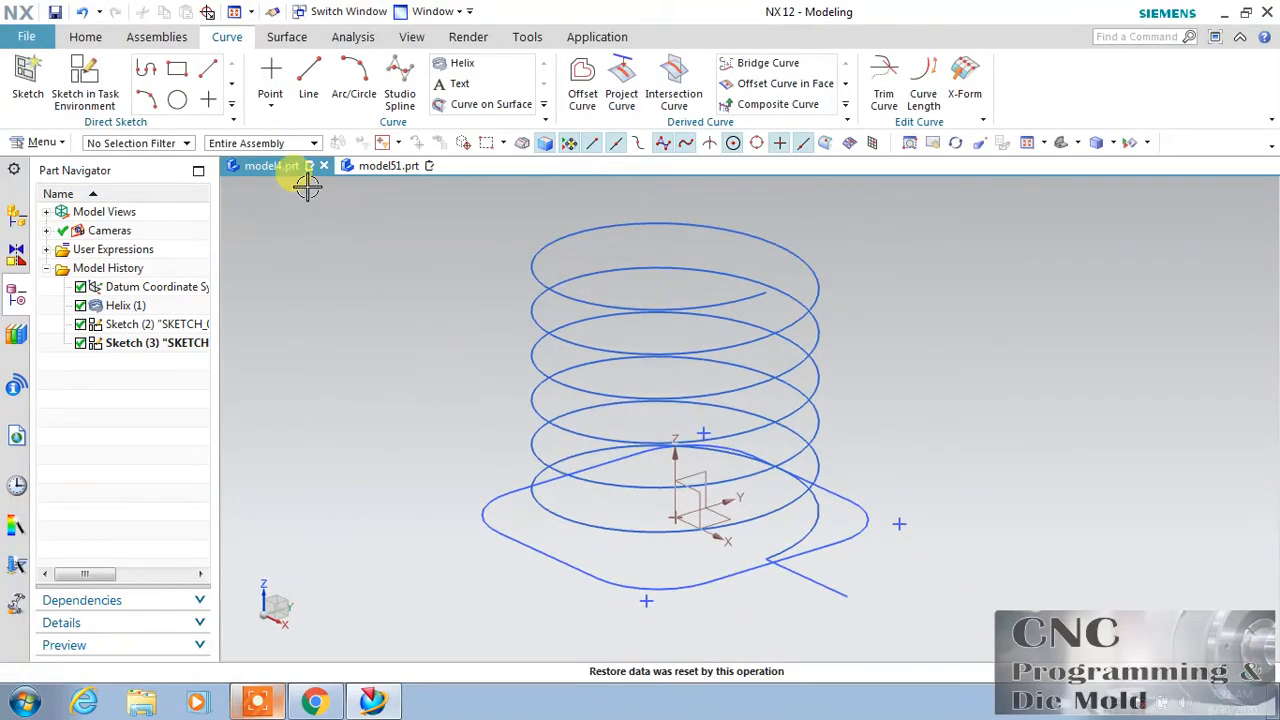
Step: Set up a Swept surface with the short line as the section and the helix as the guide
{"action": "left_click", "coordinate": [85, 37]}
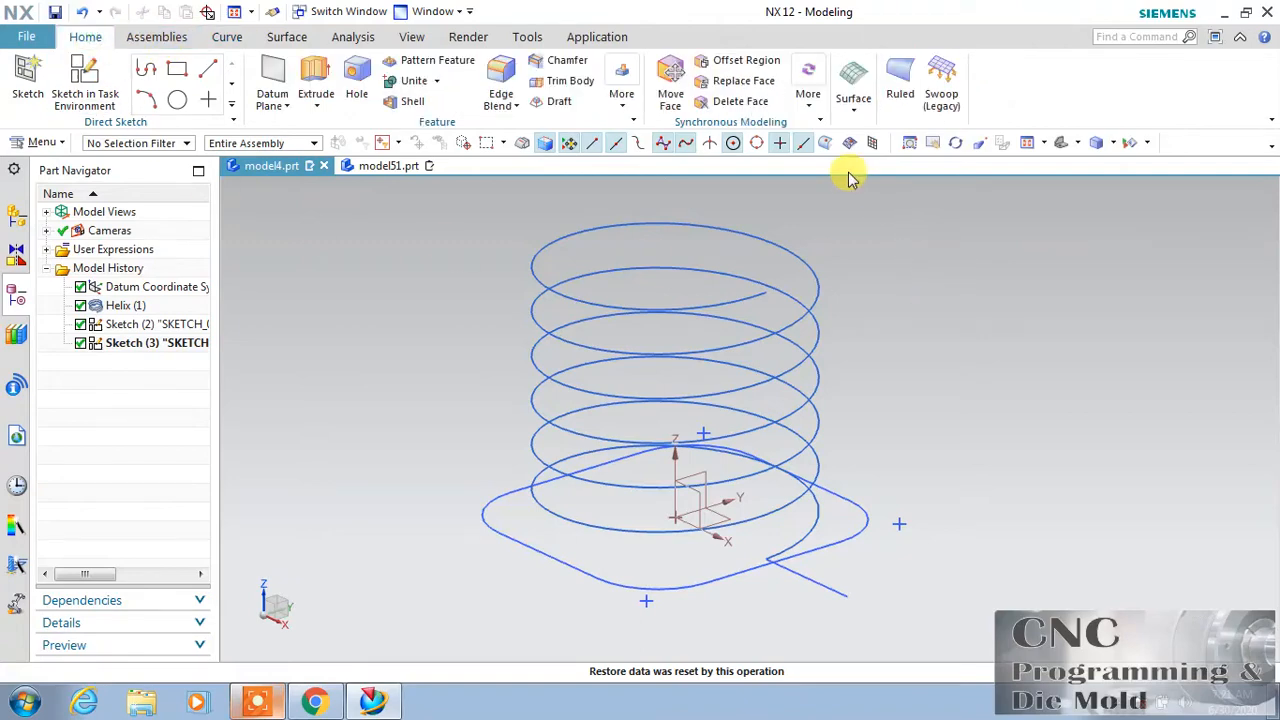
{"action": "left_click", "coordinate": [847, 112]}
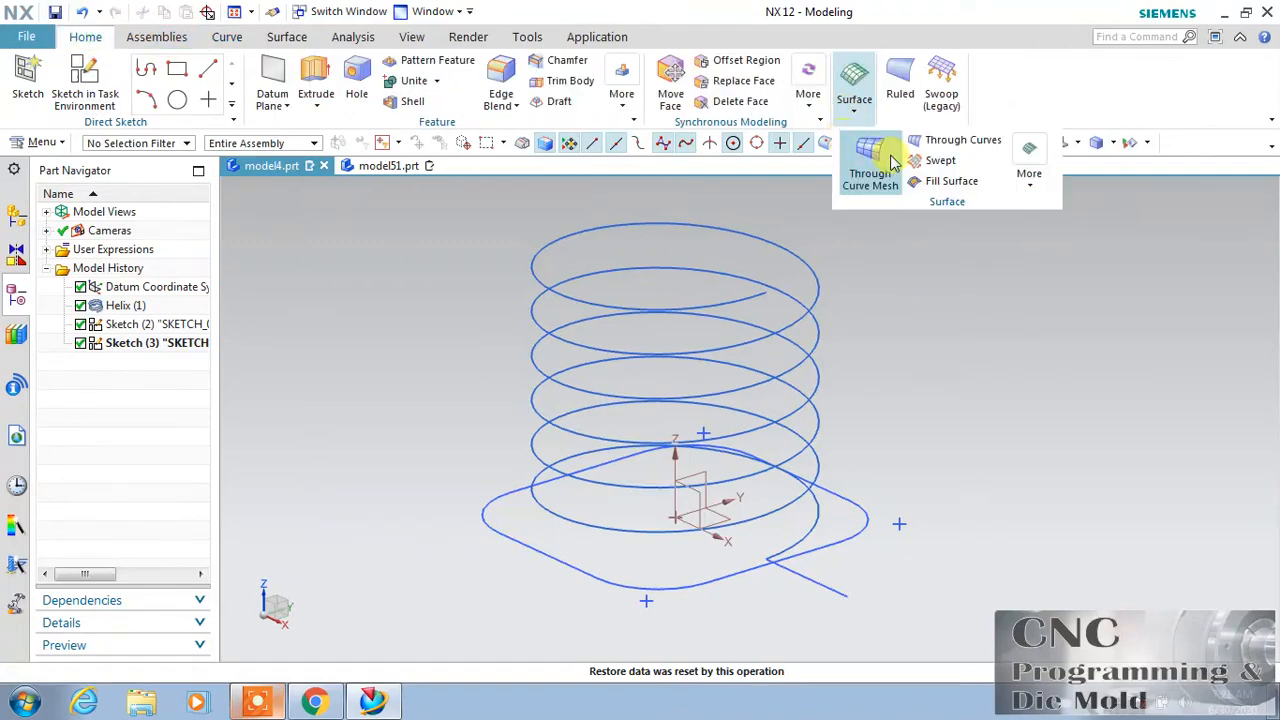
{"action": "left_click", "coordinate": [919, 162]}
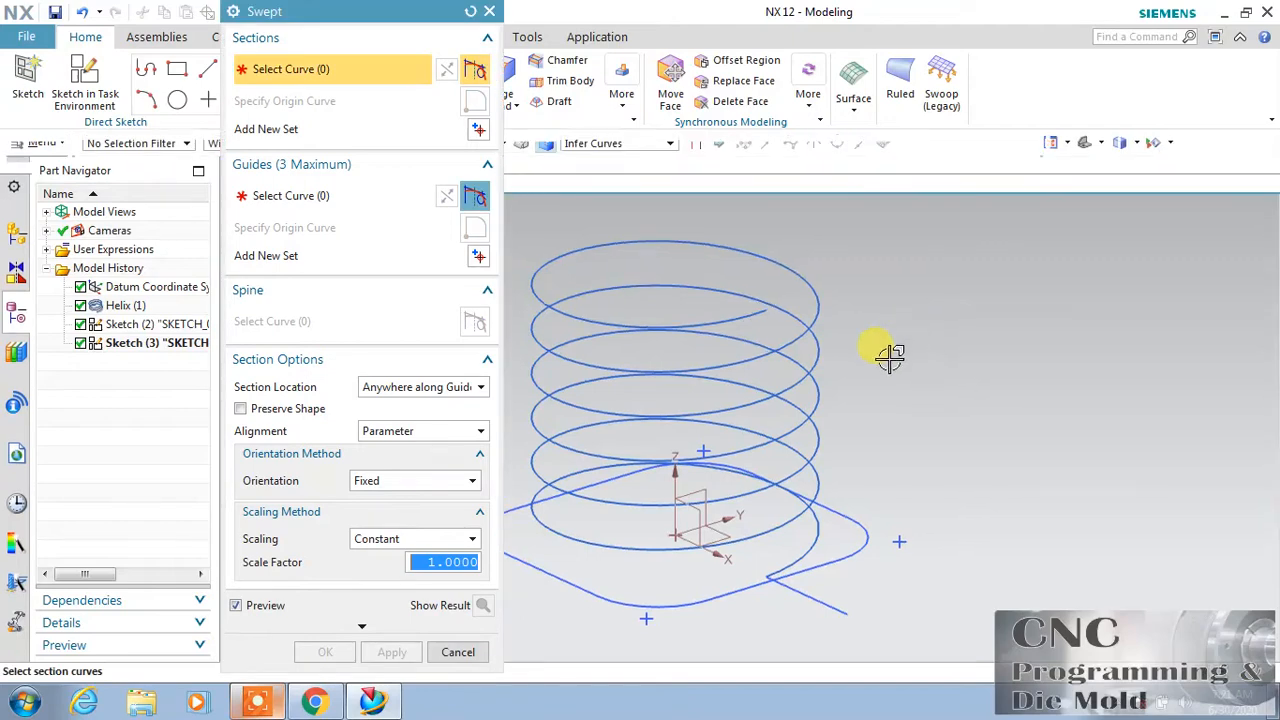
{"action": "left_click", "coordinate": [804, 572]}
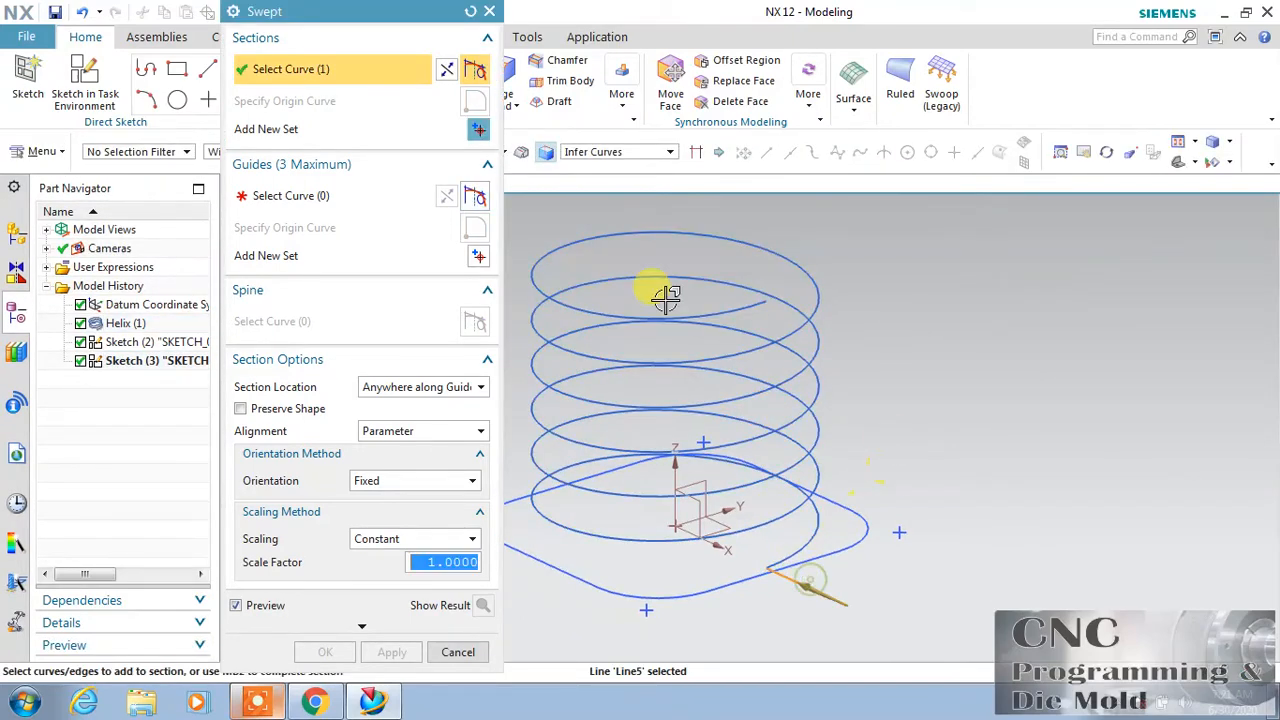
{"action": "left_click", "coordinate": [278, 200]}
{"action": "left_click", "coordinate": [800, 423]}
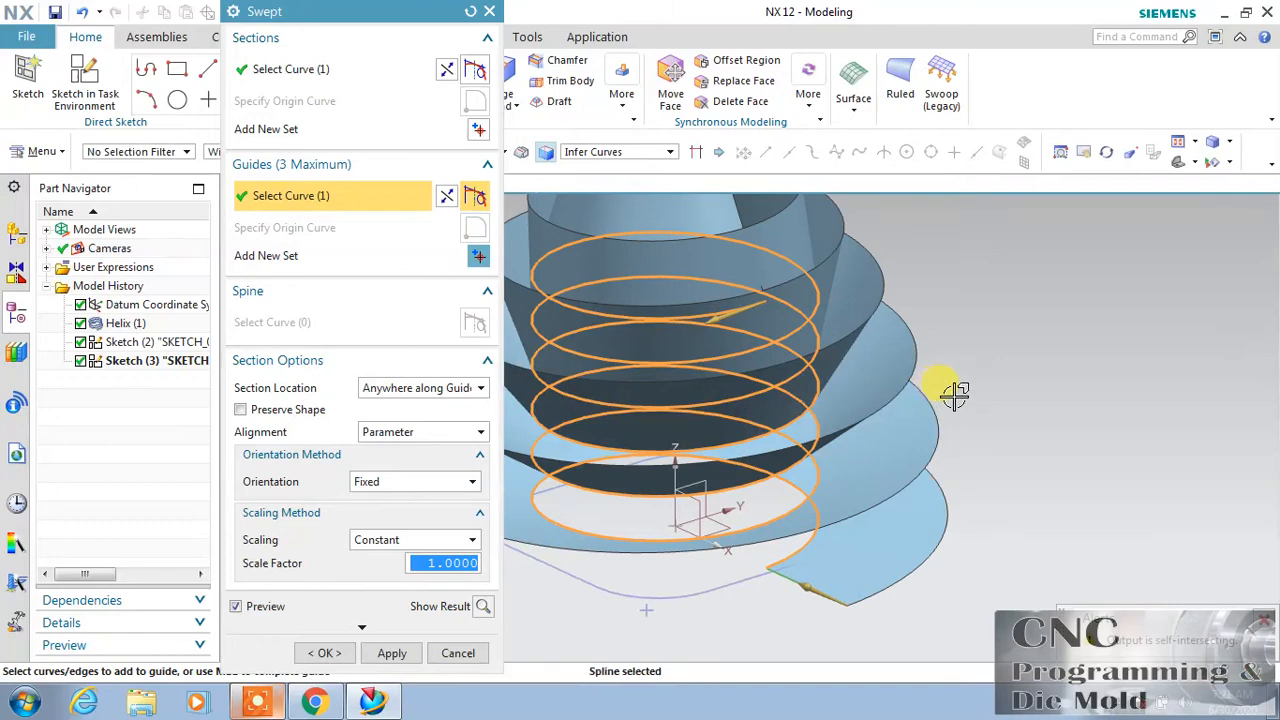
{"action": "scroll", "coordinate": [955, 396], "scroll_direction": "down", "scroll_amount": 1}
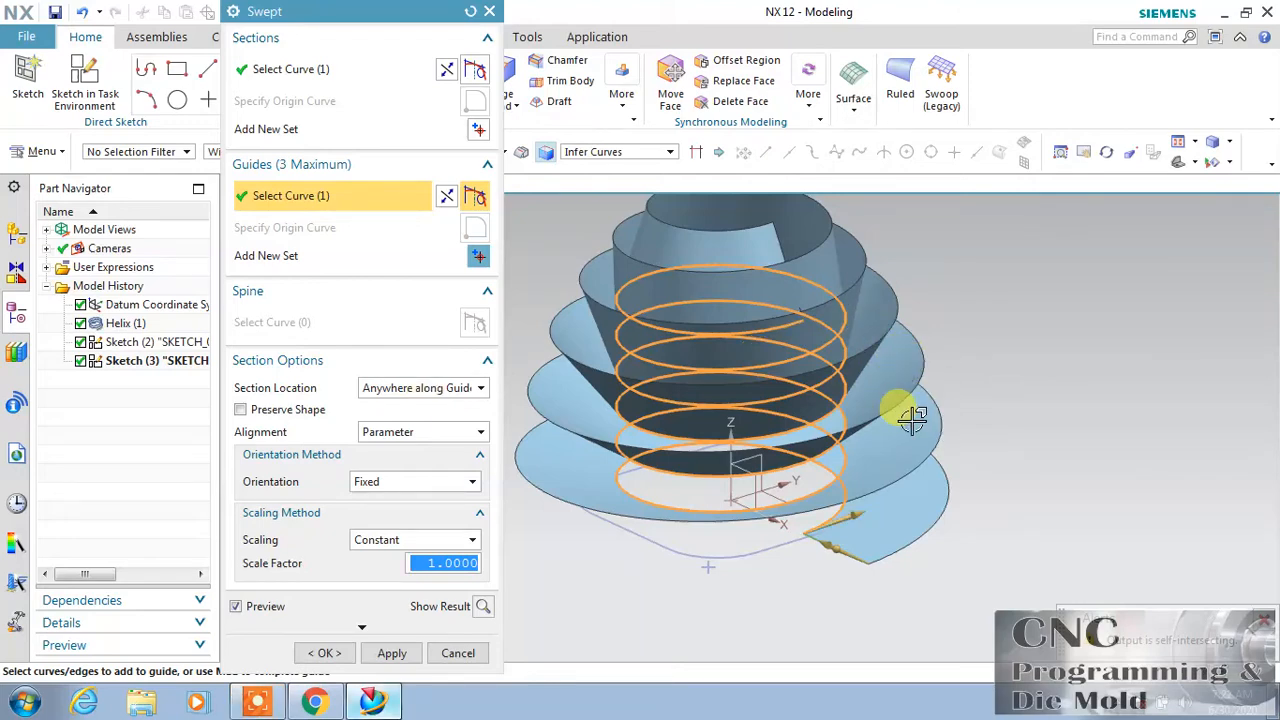
Step: Set the sweep's orientation method to Vector Direction along the Z-axis and create the surface
{"action": "left_click", "coordinate": [447, 483]}
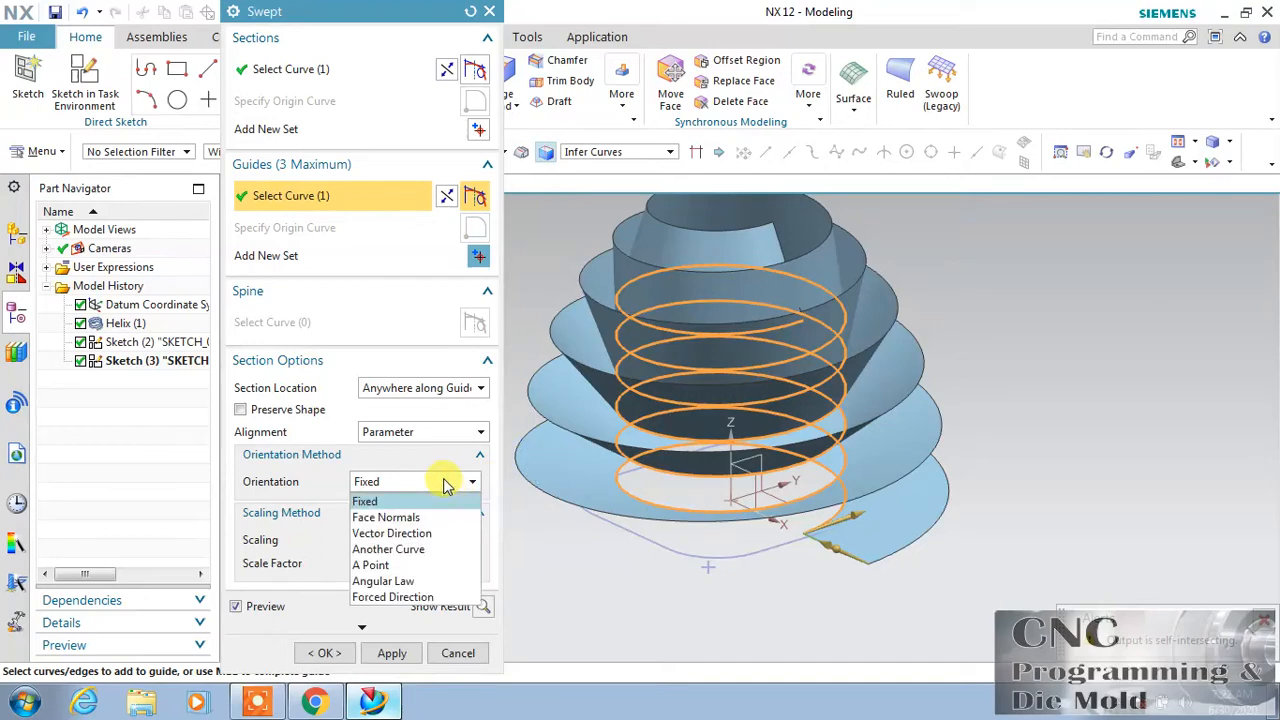
{"action": "left_click", "coordinate": [403, 535]}
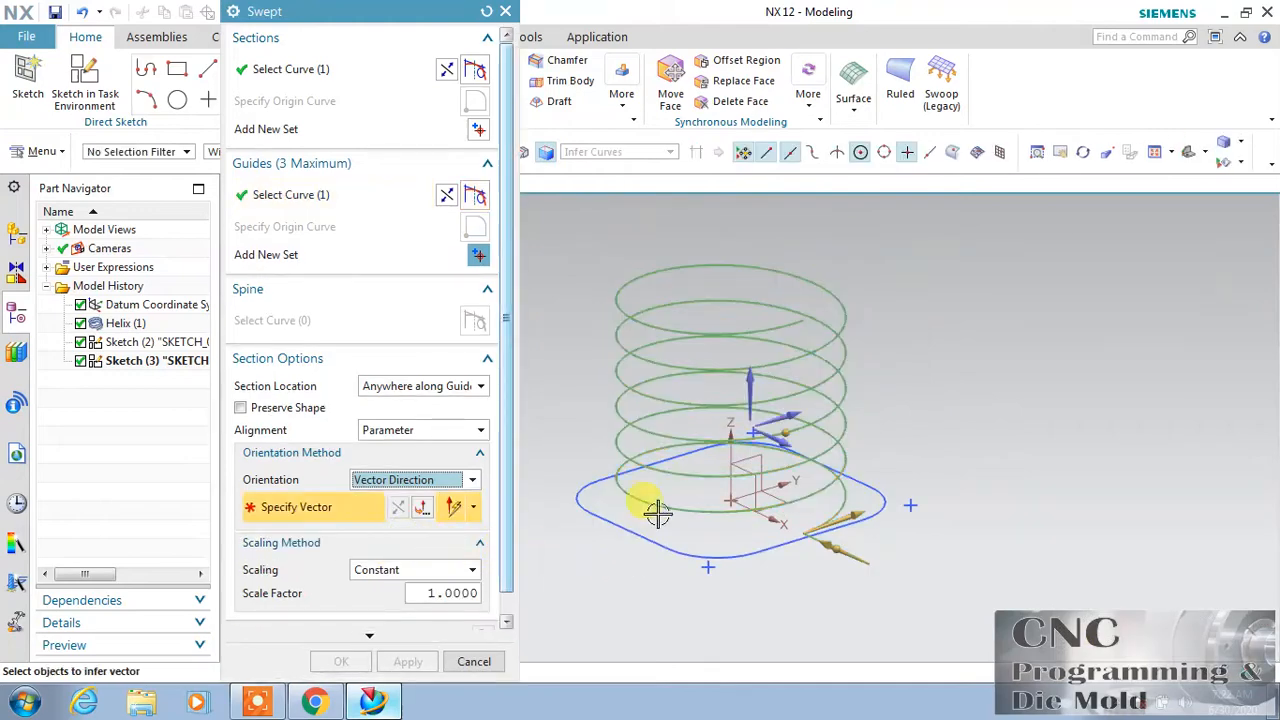
{"action": "left_click", "coordinate": [752, 378]}
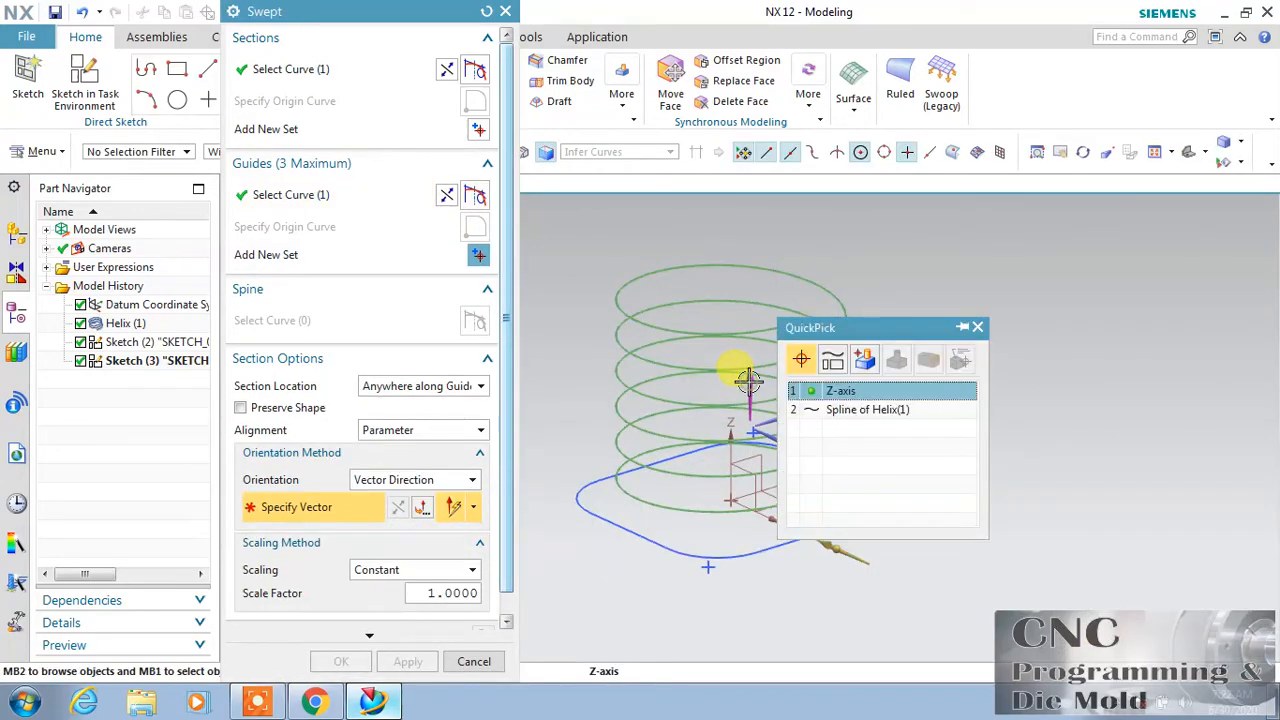
{"action": "left_click", "coordinate": [808, 359]}
{"action": "mouse_move", "coordinate": [997, 411]}
{"action": "middle_mouse_down"}
{"action": "mouse_move", "coordinate": [1000, 486]}
{"action": "mouse_move", "coordinate": [995, 425]}
{"action": "middle_mouse_up"}
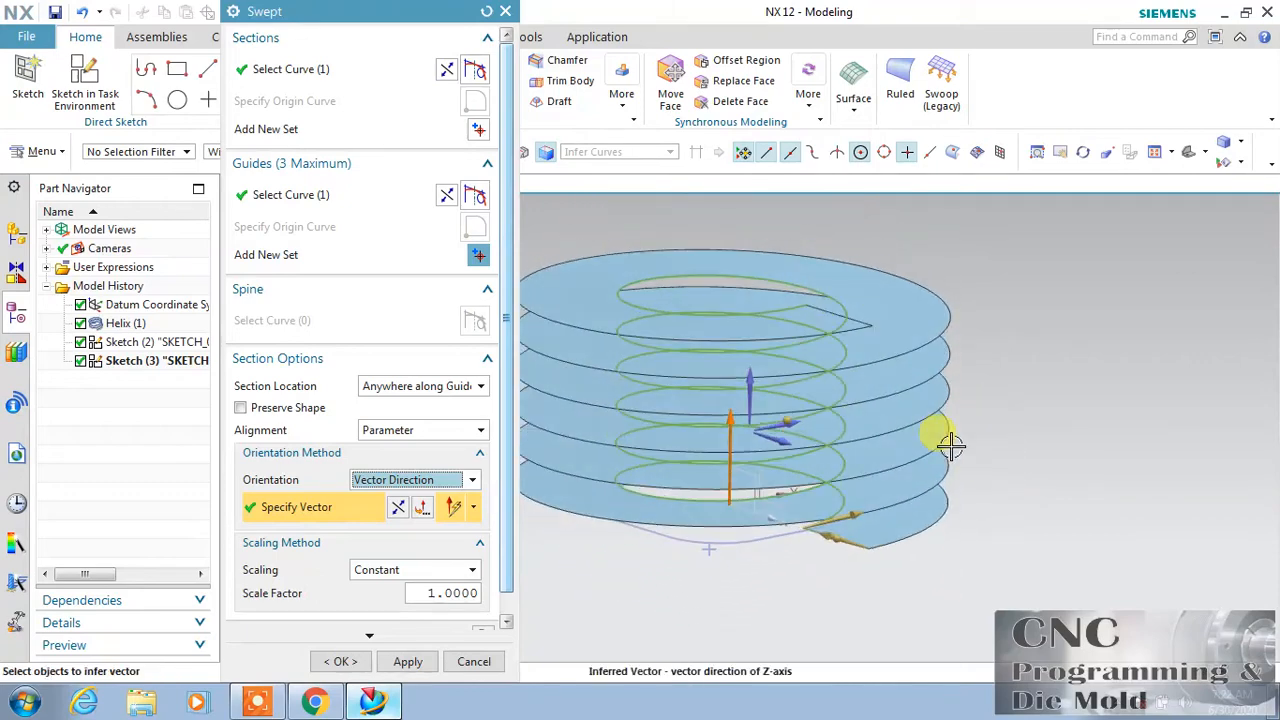
{"action": "left_click", "coordinate": [343, 661]}
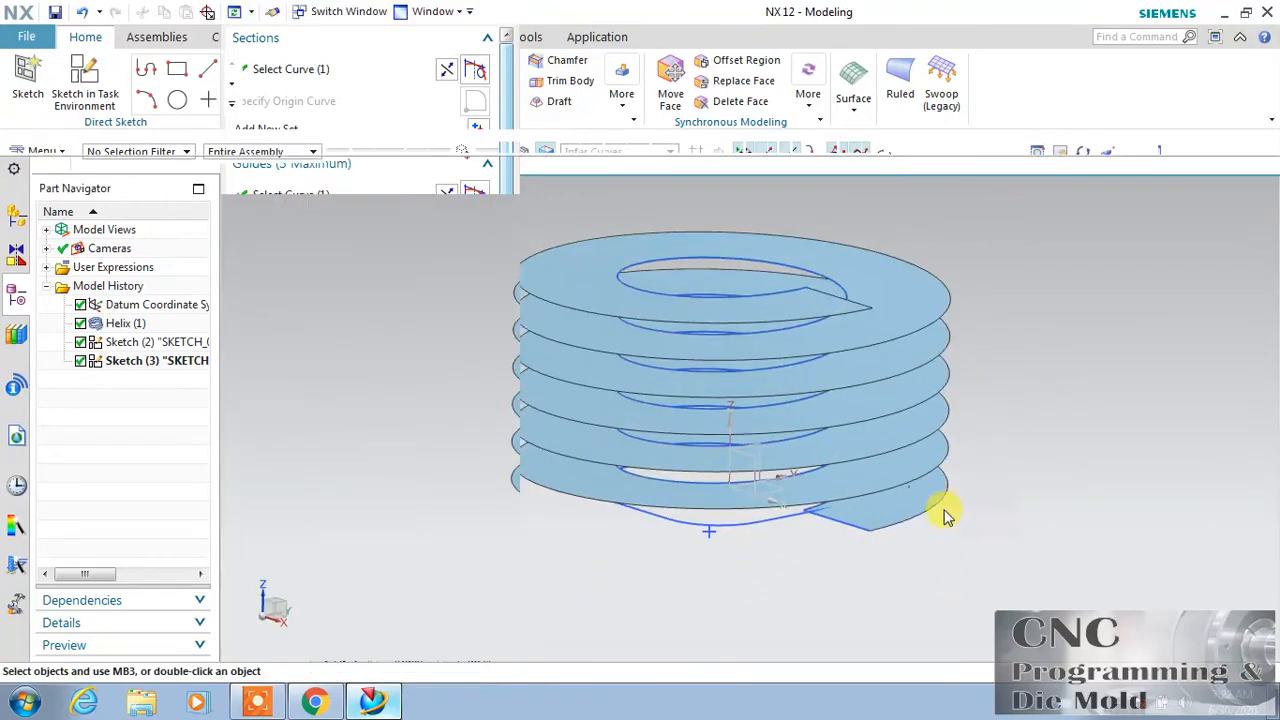
Step: Extrude the rounded rectangle upward from 0 to 35 mm as a sheet body with Boolean set to None
{"action": "left_click", "coordinate": [315, 80]}
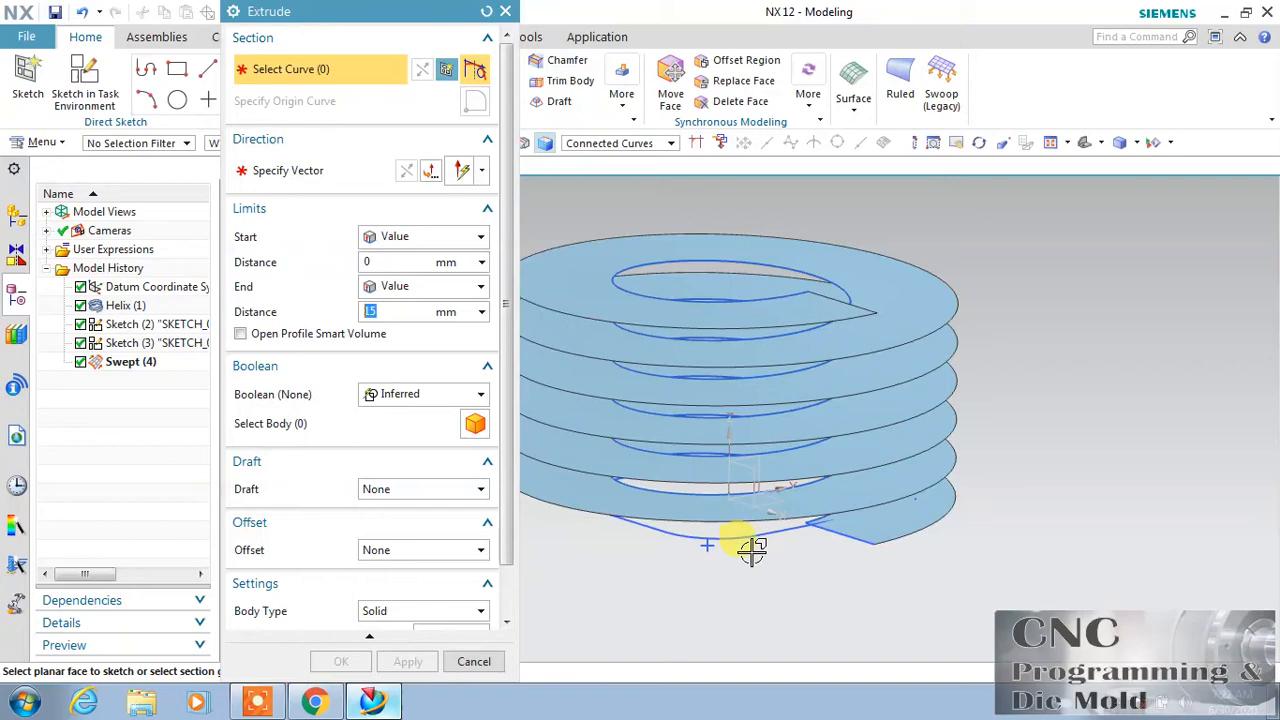
{"action": "left_click", "coordinate": [757, 543]}
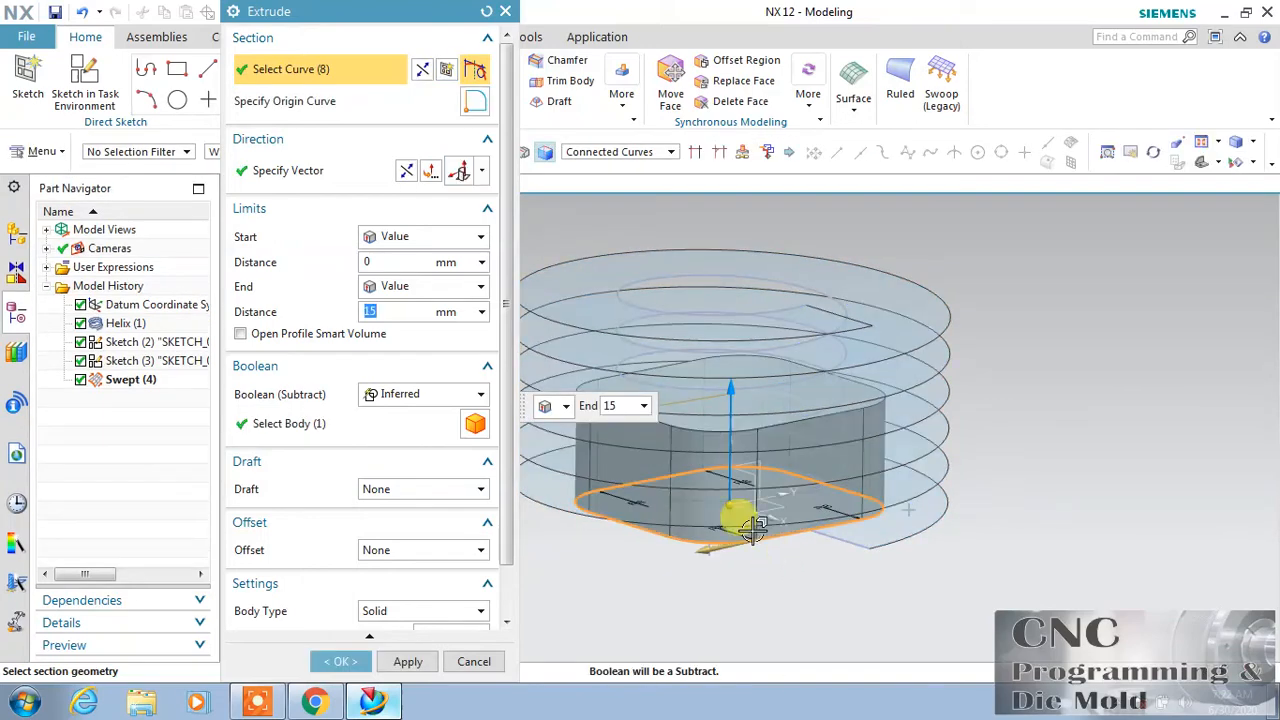
{"action": "left_click_drag", "start_coordinate": [726, 394], "coordinate": [746, 243]}
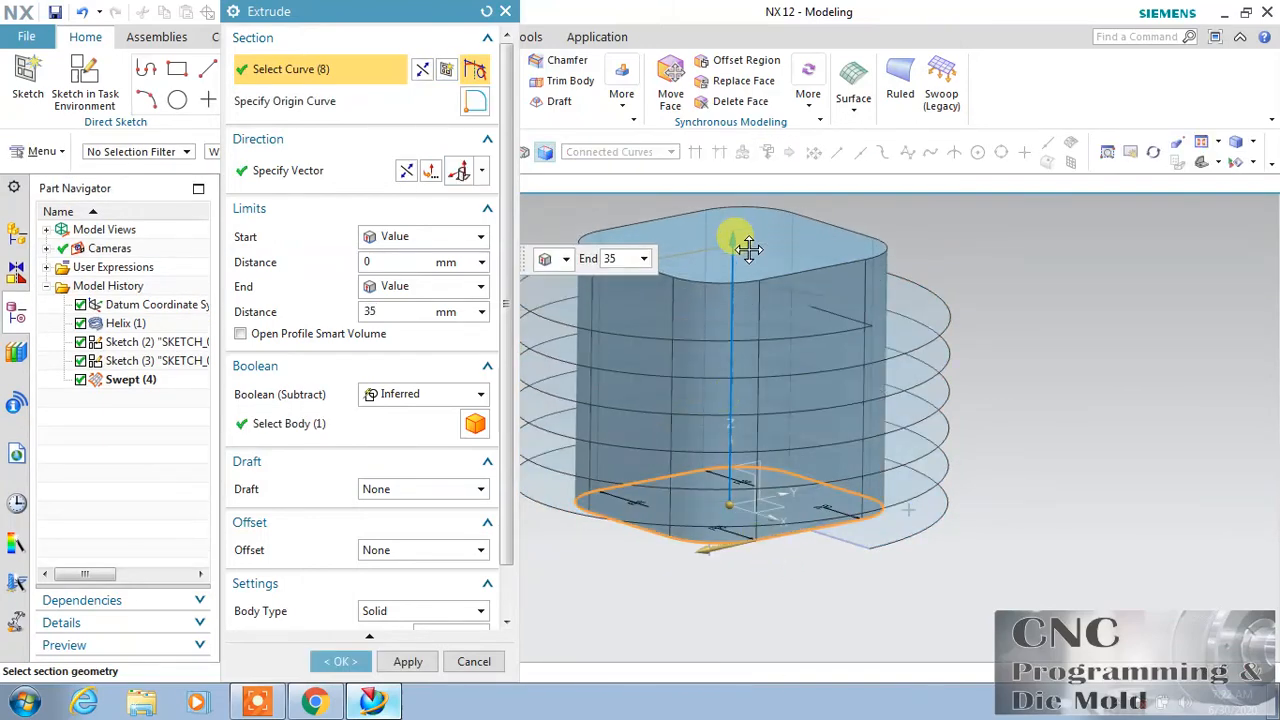
{"action": "left_click", "coordinate": [409, 396]}
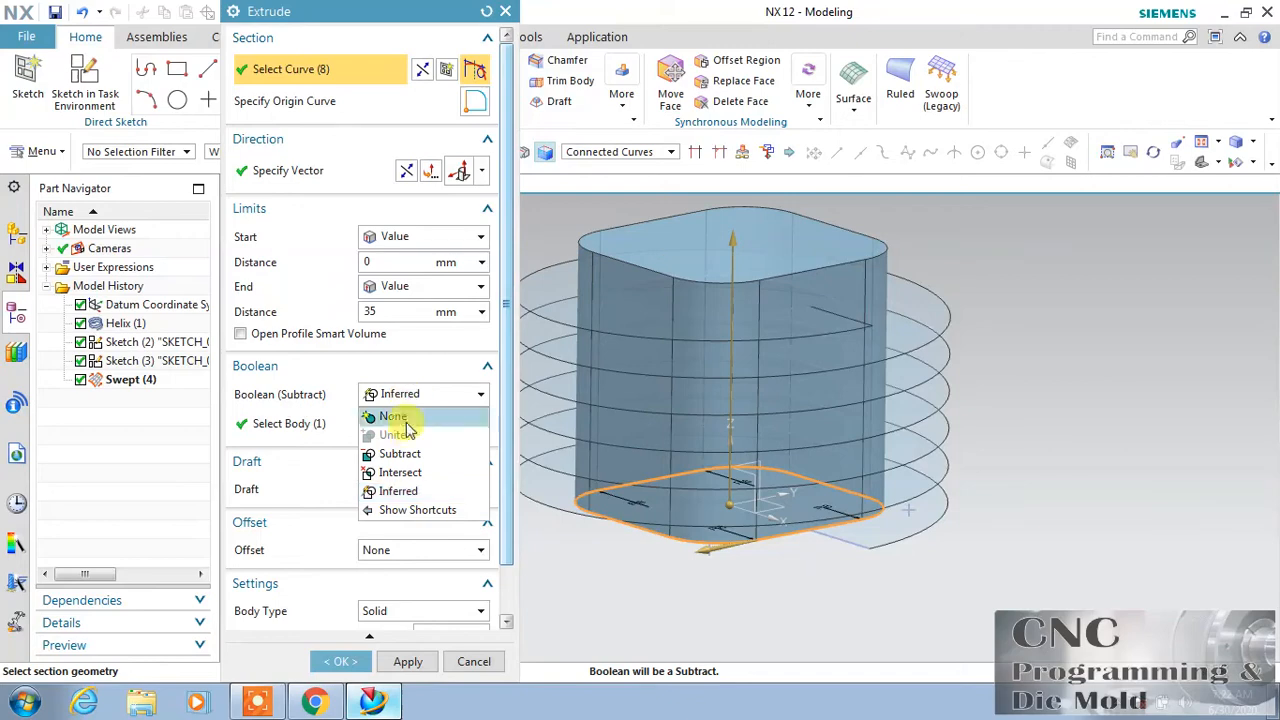
{"action": "left_click", "coordinate": [393, 417]}
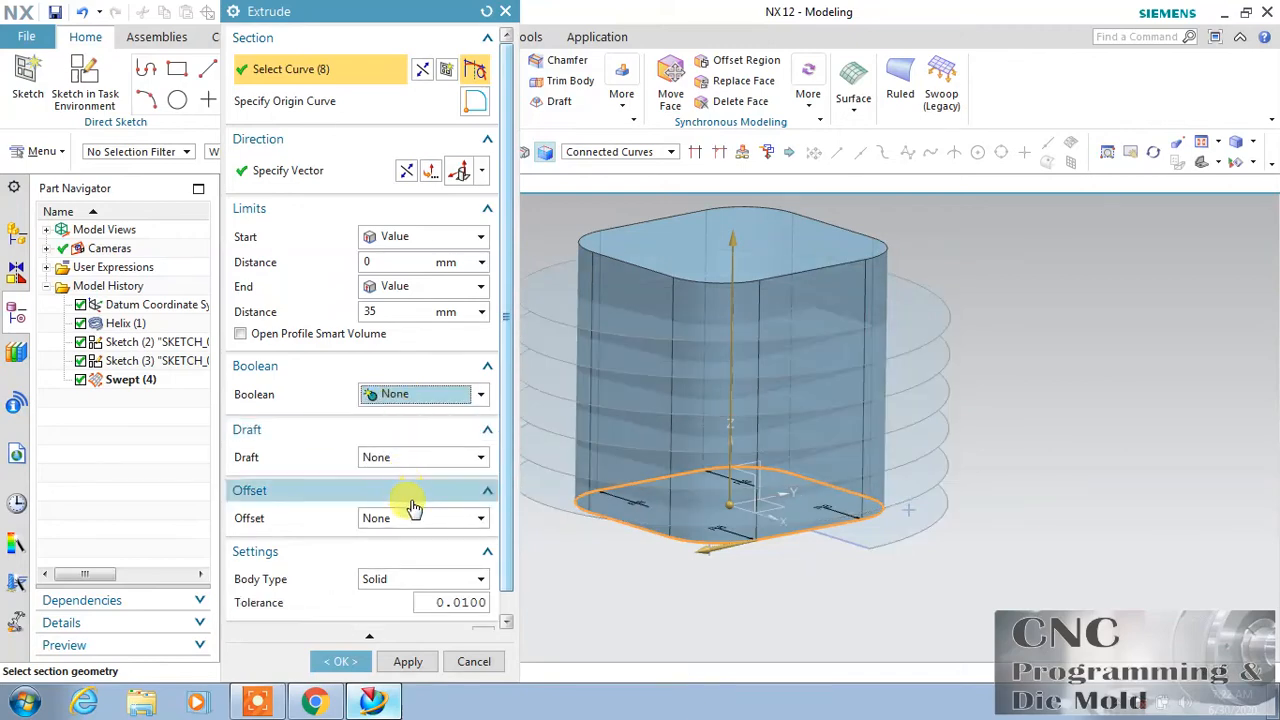
{"action": "left_click", "coordinate": [410, 585]}
{"action": "left_click", "coordinate": [372, 620]}
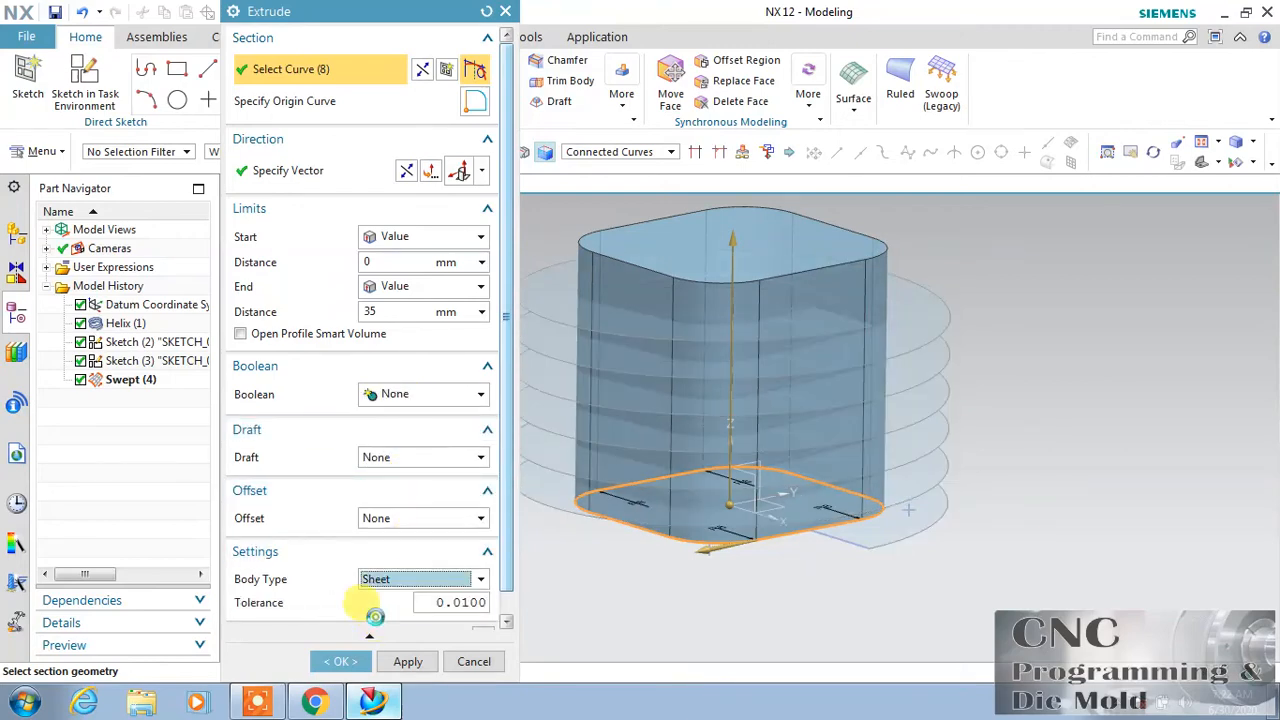
{"action": "middle_click", "coordinate": [933, 480]}
Step: Hide the helix and both sketches, leaving the swept and extruded surfaces displayed
{"action": "mouse_move", "coordinate": [1014, 329]}
{"action": "middle_mouse_down"}
{"action": "mouse_move", "coordinate": [957, 409]}
{"action": "mouse_move", "coordinate": [992, 397]}
{"action": "mouse_move", "coordinate": [994, 294]}
{"action": "mouse_move", "coordinate": [1004, 370]}
{"action": "mouse_move", "coordinate": [1077, 320]}
{"action": "mouse_move", "coordinate": [1094, 266]}
{"action": "mouse_move", "coordinate": [1104, 280]}
{"action": "middle_mouse_up"}
{"action": "left_click", "coordinate": [774, 286]}
{"action": "key", "text": "ctrl+b"}
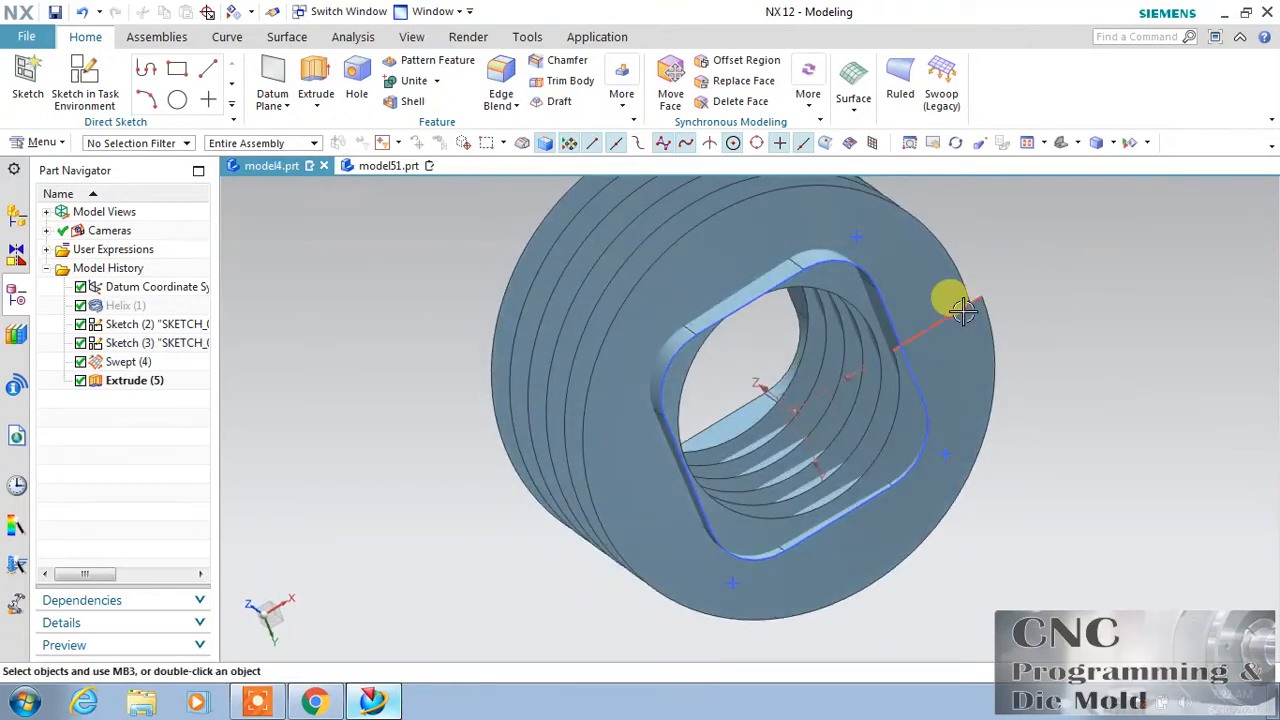
{"action": "left_click", "coordinate": [963, 364]}
{"action": "left_click", "coordinate": [914, 457]}
{"action": "key", "text": "ctrl+b"}
{"action": "mouse_move", "coordinate": [1046, 317]}
{"action": "middle_mouse_down"}
{"action": "mouse_move", "coordinate": [1016, 330]}
{"action": "mouse_move", "coordinate": [990, 370]}
{"action": "mouse_move", "coordinate": [1003, 397]}
{"action": "mouse_move", "coordinate": [1006, 381]}
{"action": "middle_mouse_up"}
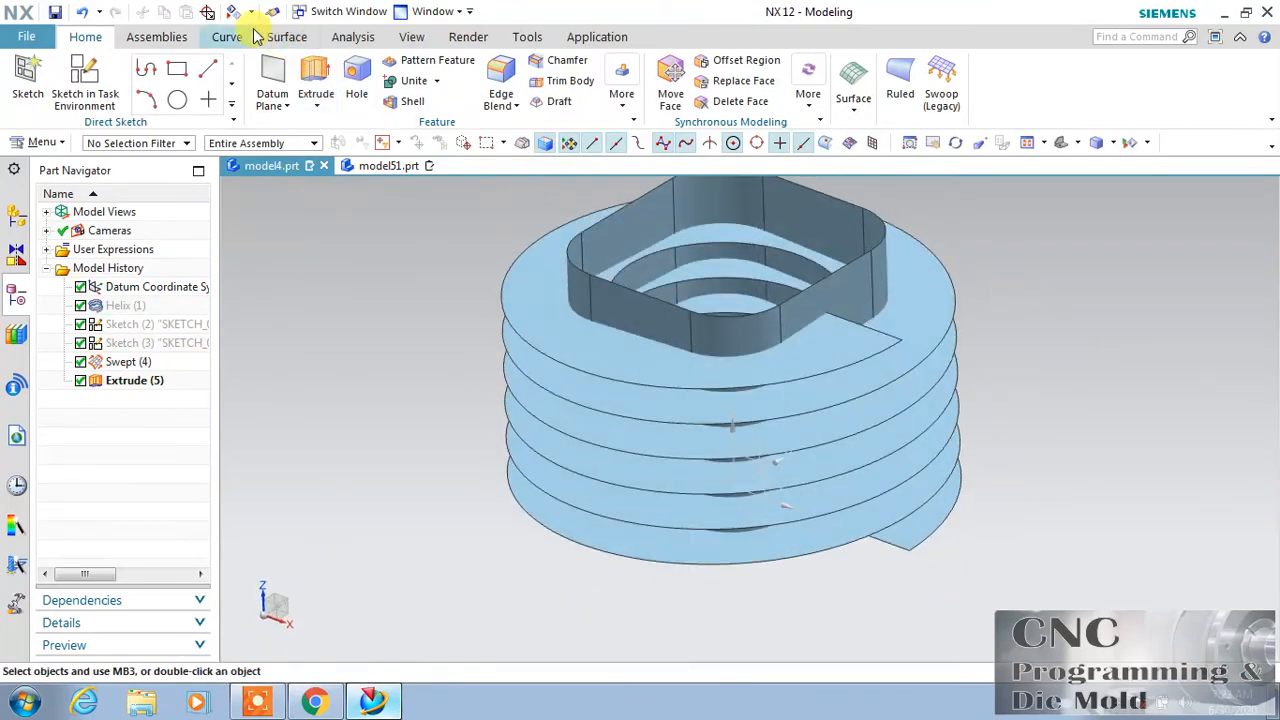
Step: Create an Intersection Curve between all faces of the extruded rounded-rectangle sheet and the swept helical surface
{"action": "left_click", "coordinate": [227, 37]}
{"action": "left_click", "coordinate": [673, 76]}
{"action": "left_click", "coordinate": [662, 215]}
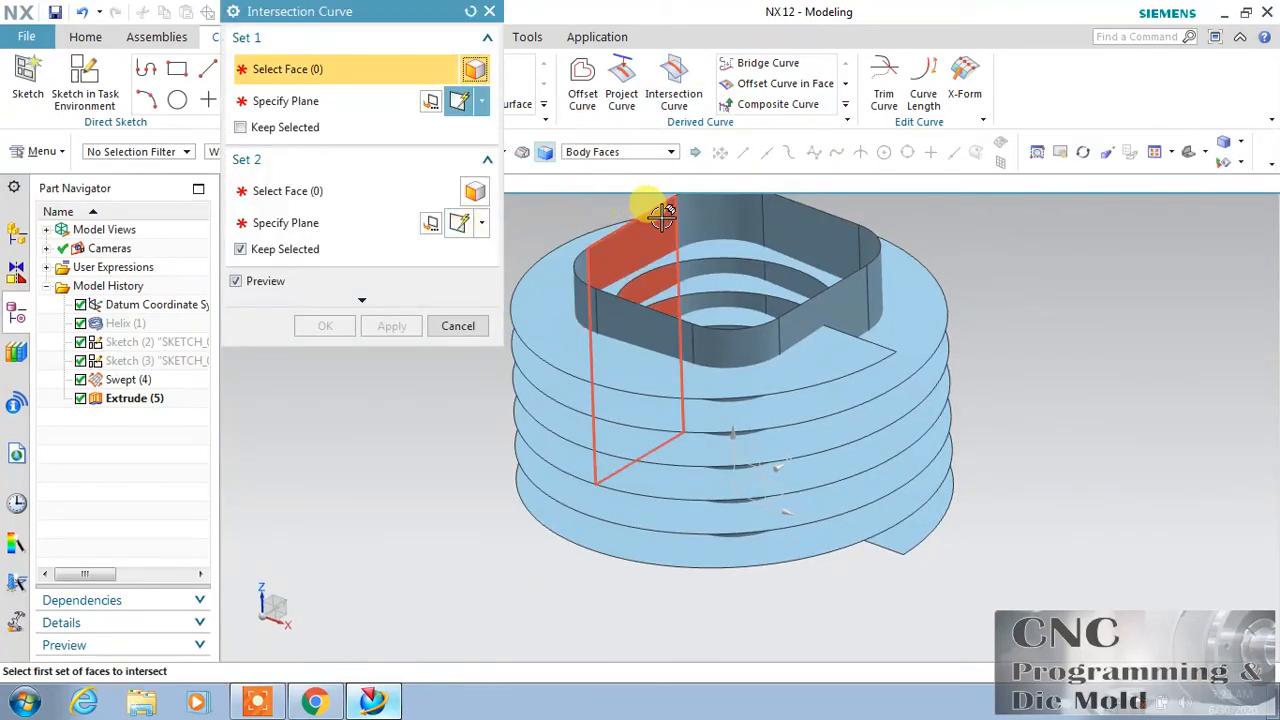
{"action": "left_click", "coordinate": [371, 162]}
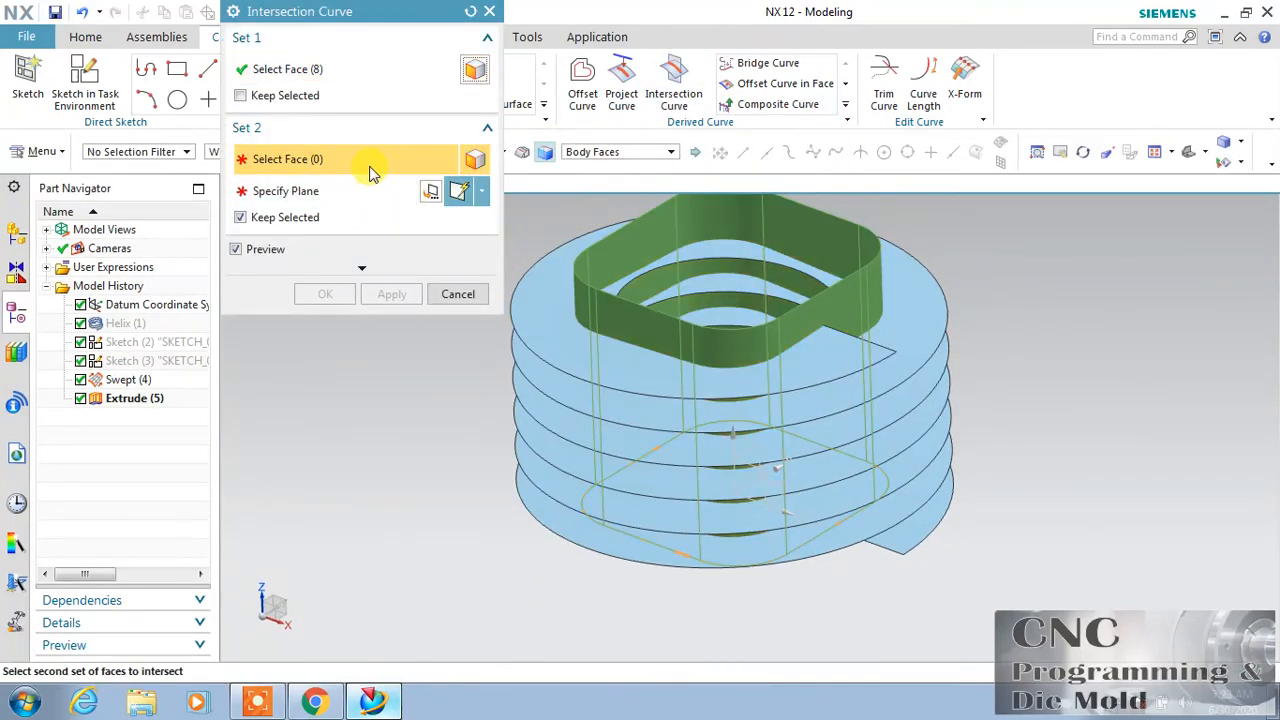
{"action": "left_click", "coordinate": [531, 318]}
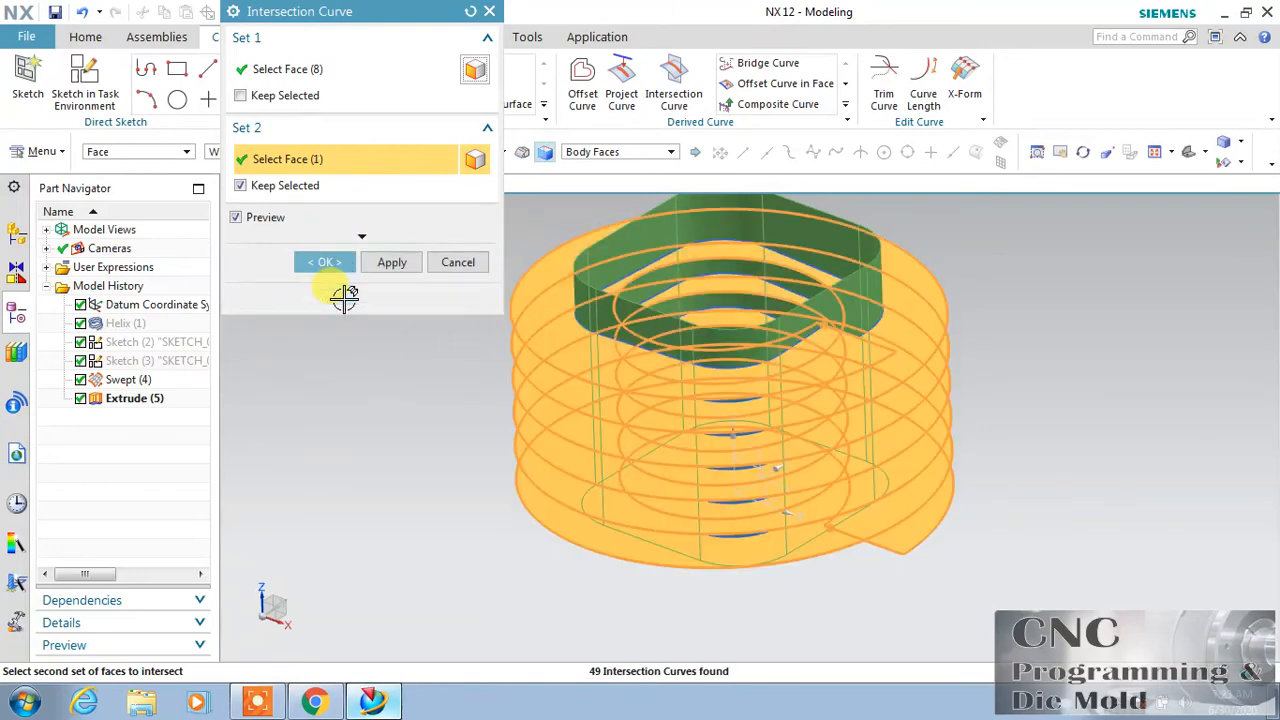
{"action": "left_click", "coordinate": [324, 264]}
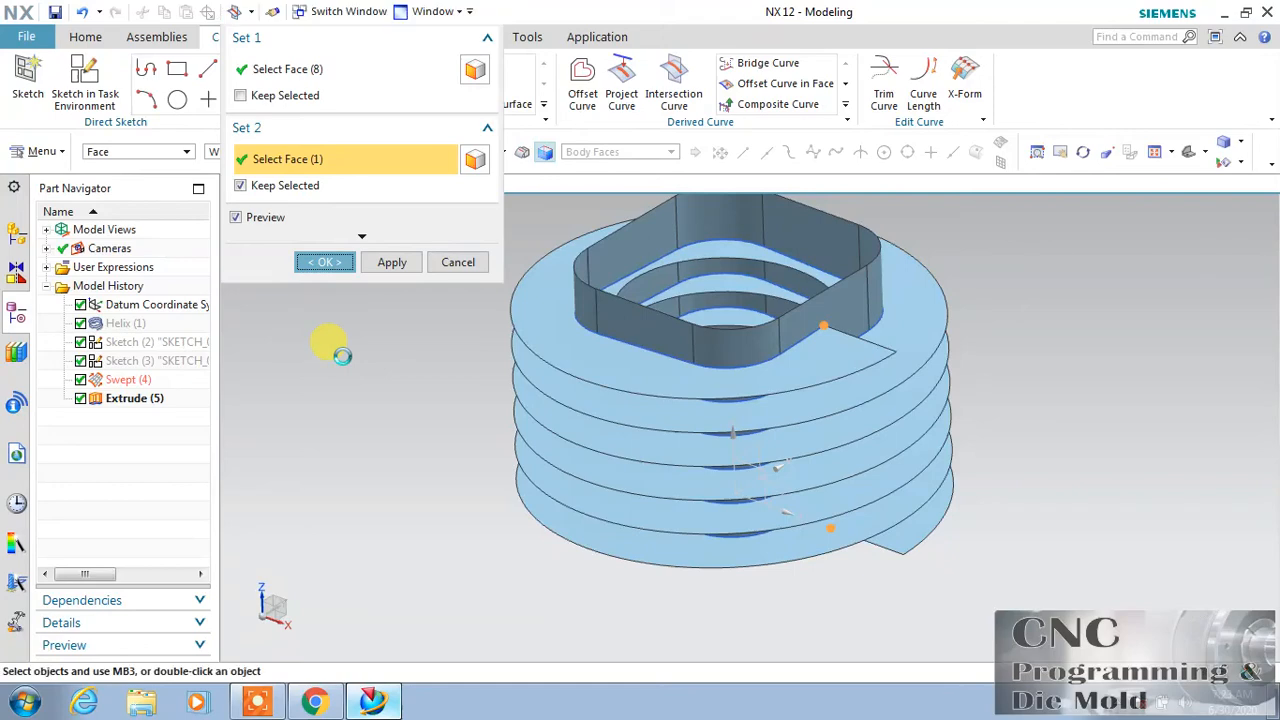
Step: Hide the swept and extruded surfaces, leaving only the intersection curves displayed
{"action": "key", "text": "ctrl+b"}
{"action": "left_click", "coordinate": [555, 270]}
{"action": "key", "text": "ctrl+b"}
{"action": "middle_click_drag", "start_coordinate": [938, 476], "coordinate": [941, 438]}
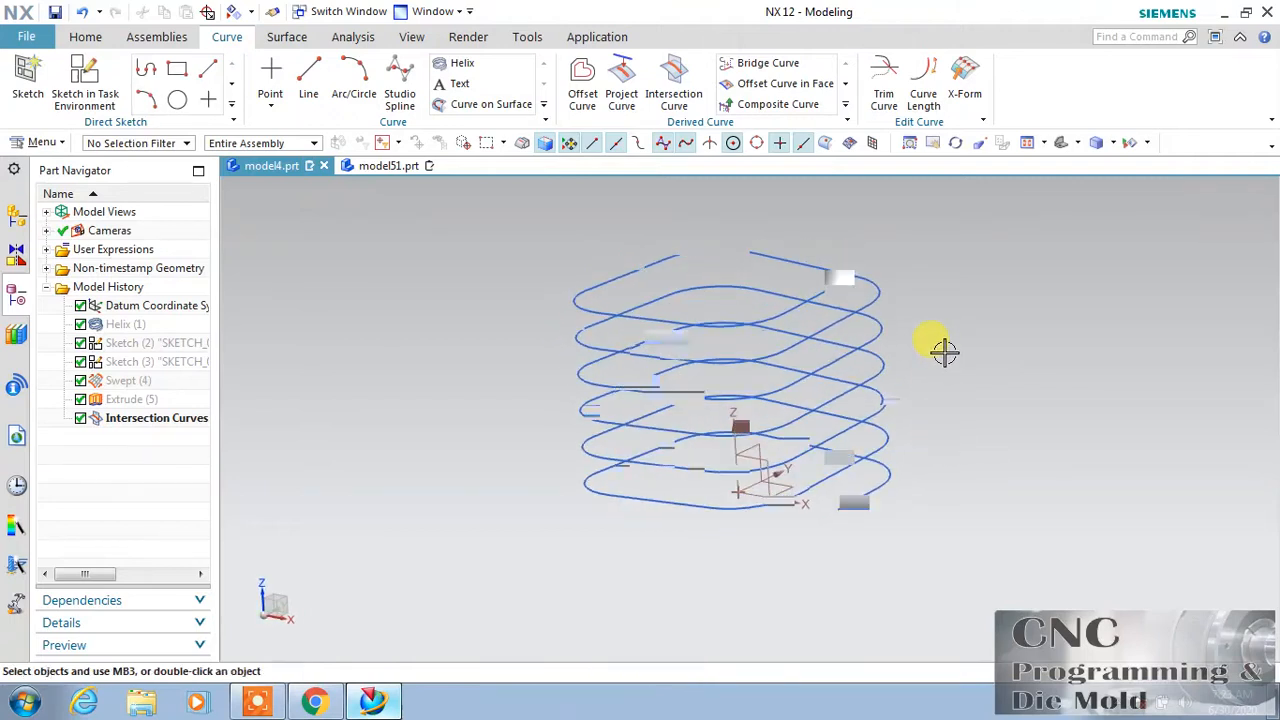
{"action": "scroll", "coordinate": [945, 352], "scroll_direction": "up", "scroll_amount": 1}
Step: Create a Tube along the squared helical intersection curve with a 3 mm outer diameter and 0 mm inner diameter
{"action": "left_click", "coordinate": [105, 42]}
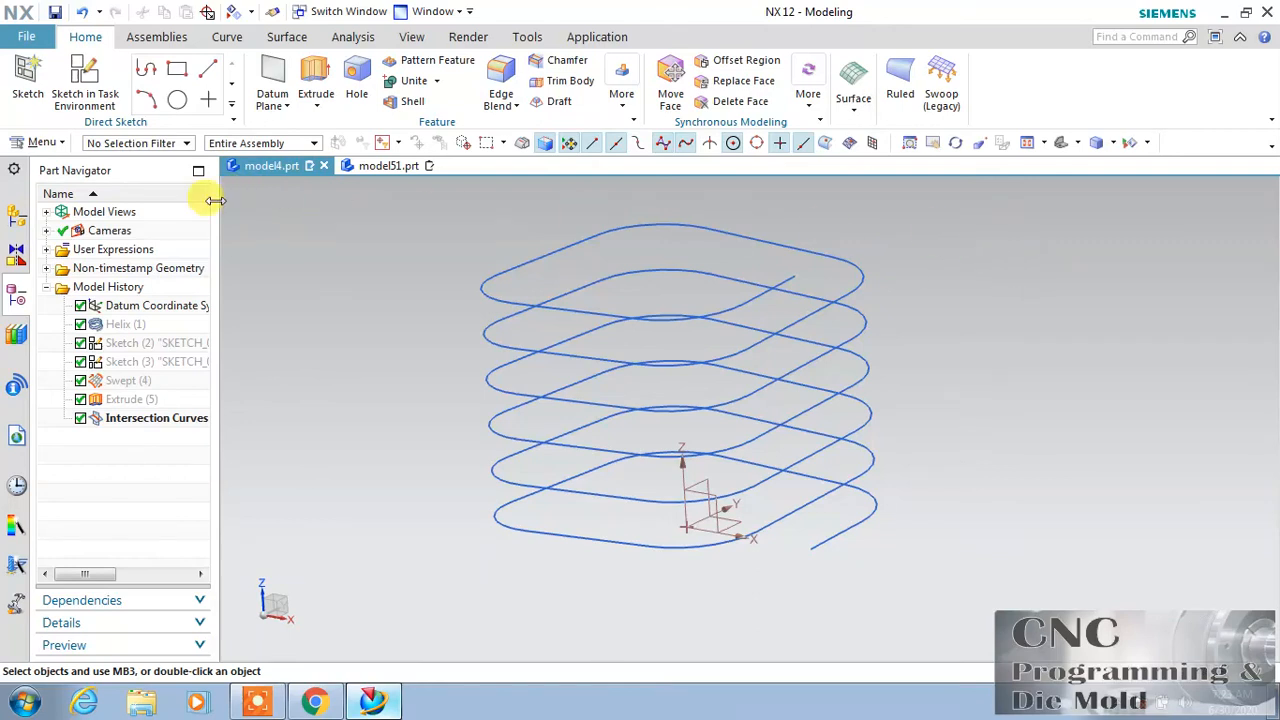
{"action": "left_click", "coordinate": [62, 146]}
{"action": "mouse_move", "coordinate": [78, 236]}
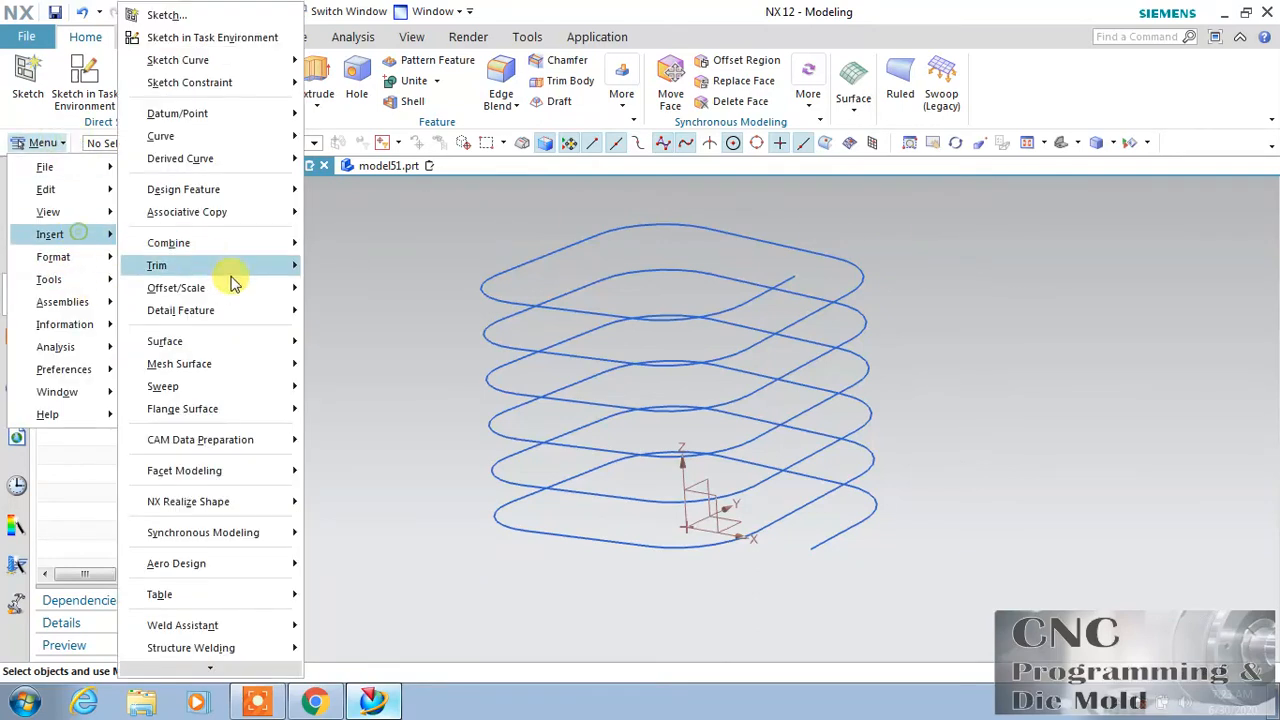
{"action": "mouse_move", "coordinate": [249, 383]}
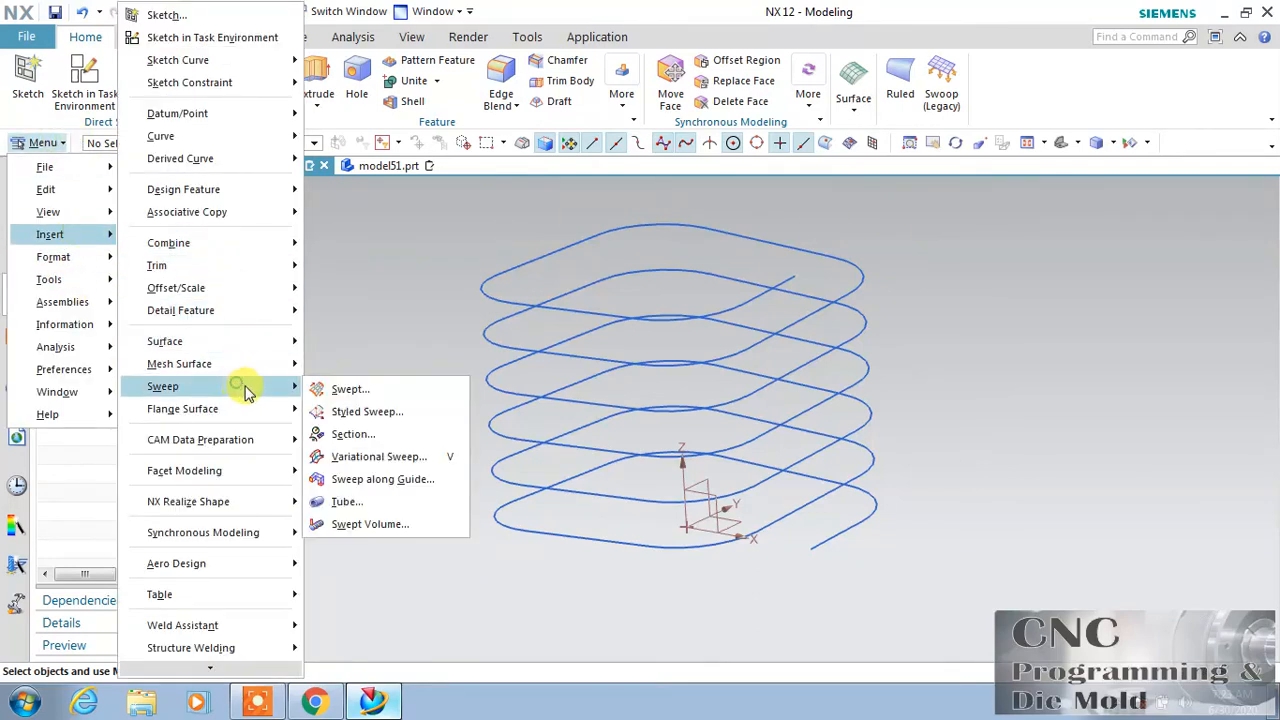
{"action": "left_click", "coordinate": [362, 503]}
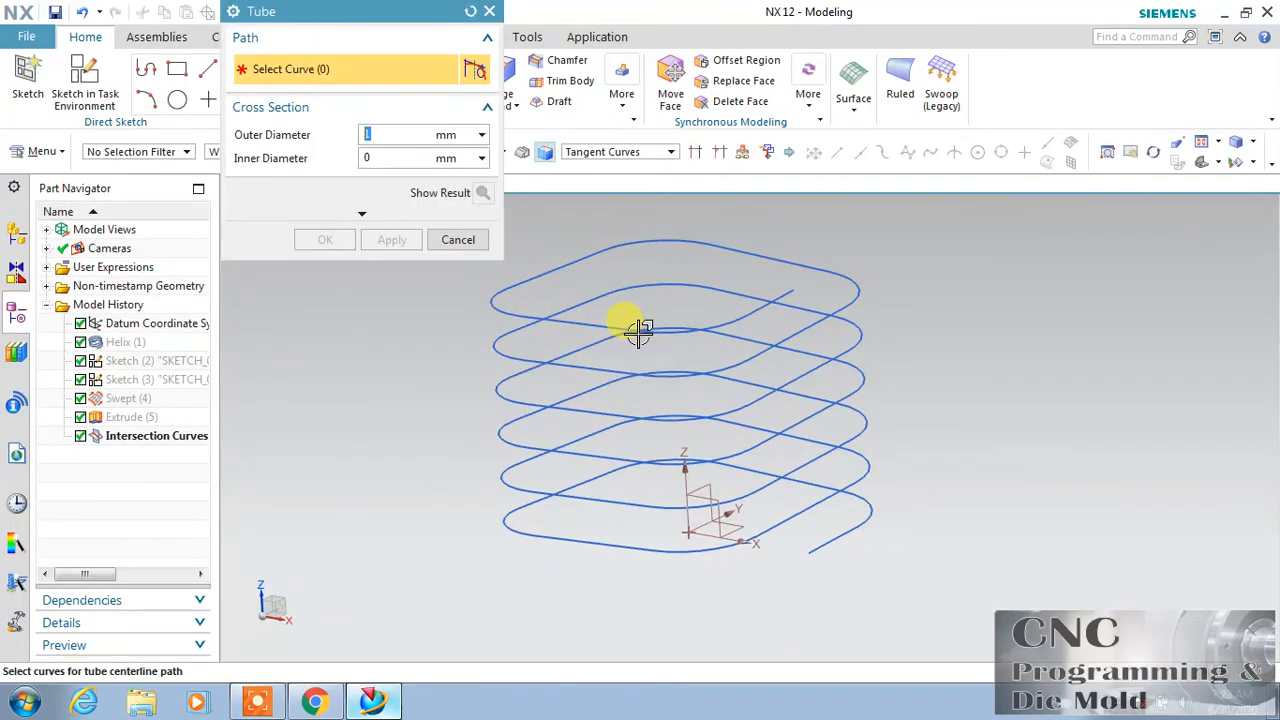
{"action": "left_click", "coordinate": [765, 311]}
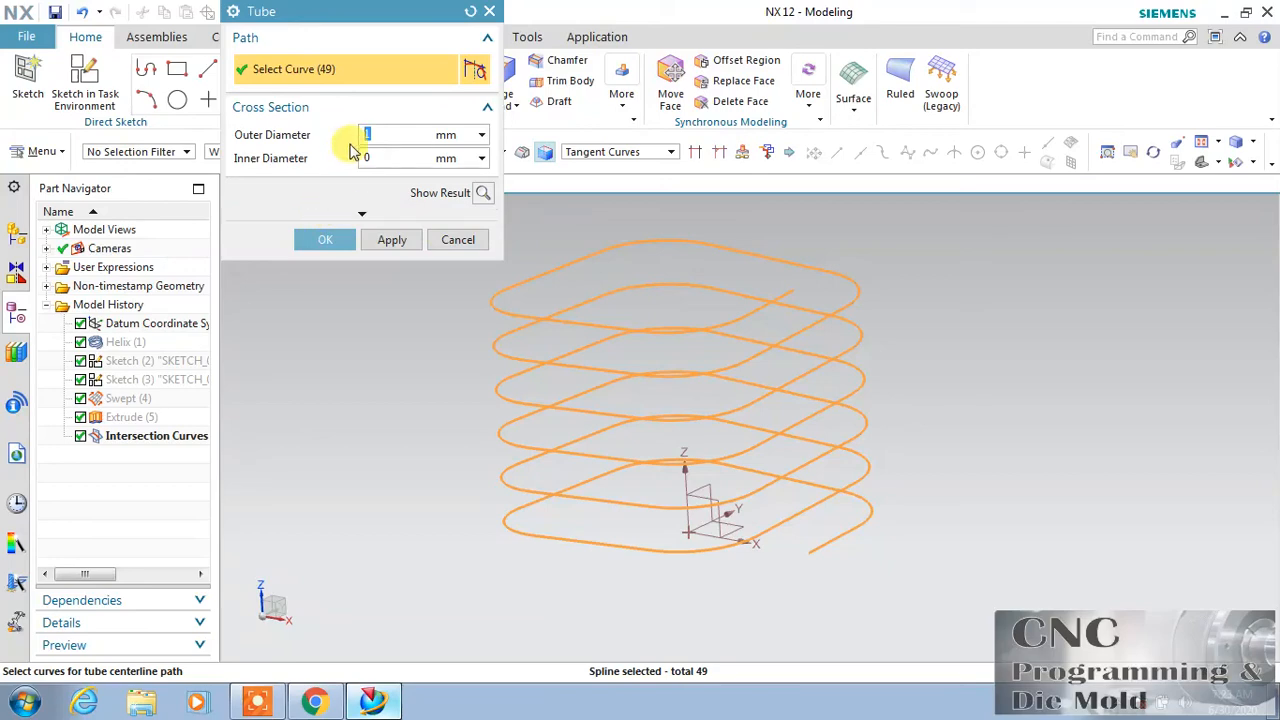
{"action": "left_click", "coordinate": [481, 195]}
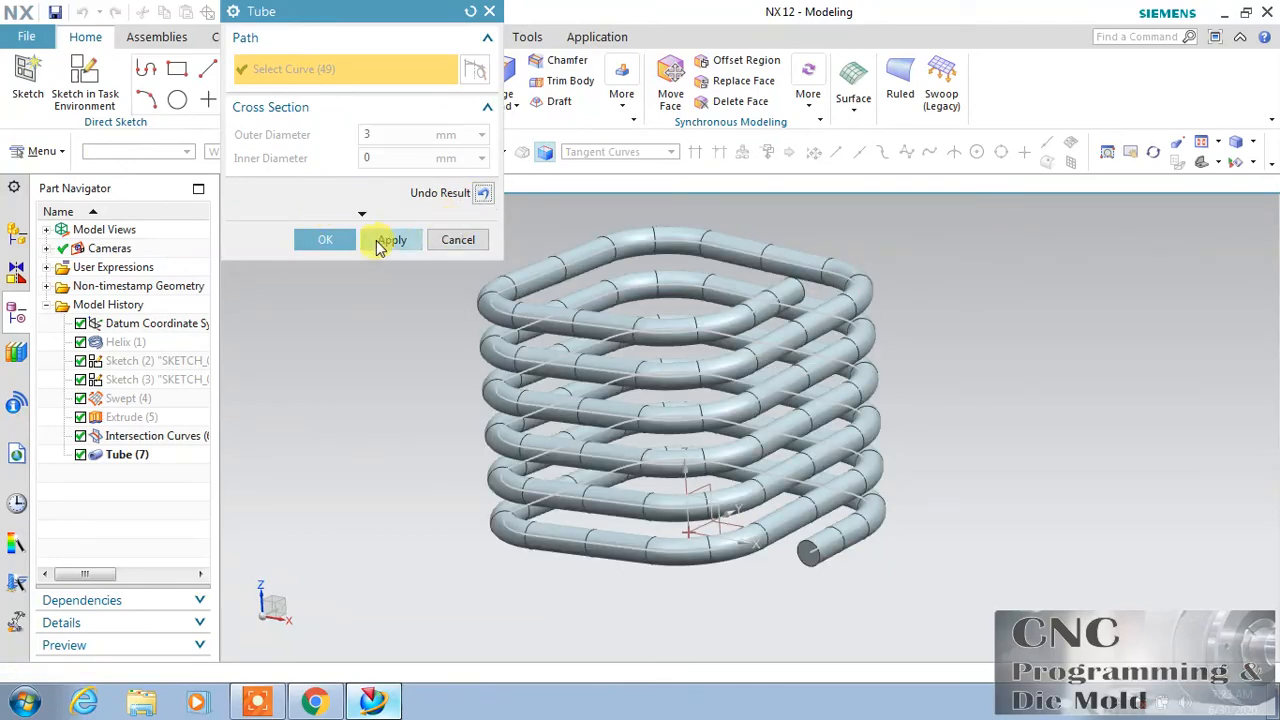
{"action": "left_click", "coordinate": [333, 240]}
Step: Turn on True Shading and apply a copper-coloured global material to the tube model
{"action": "middle_click_drag", "start_coordinate": [890, 360], "coordinate": [925, 370]}
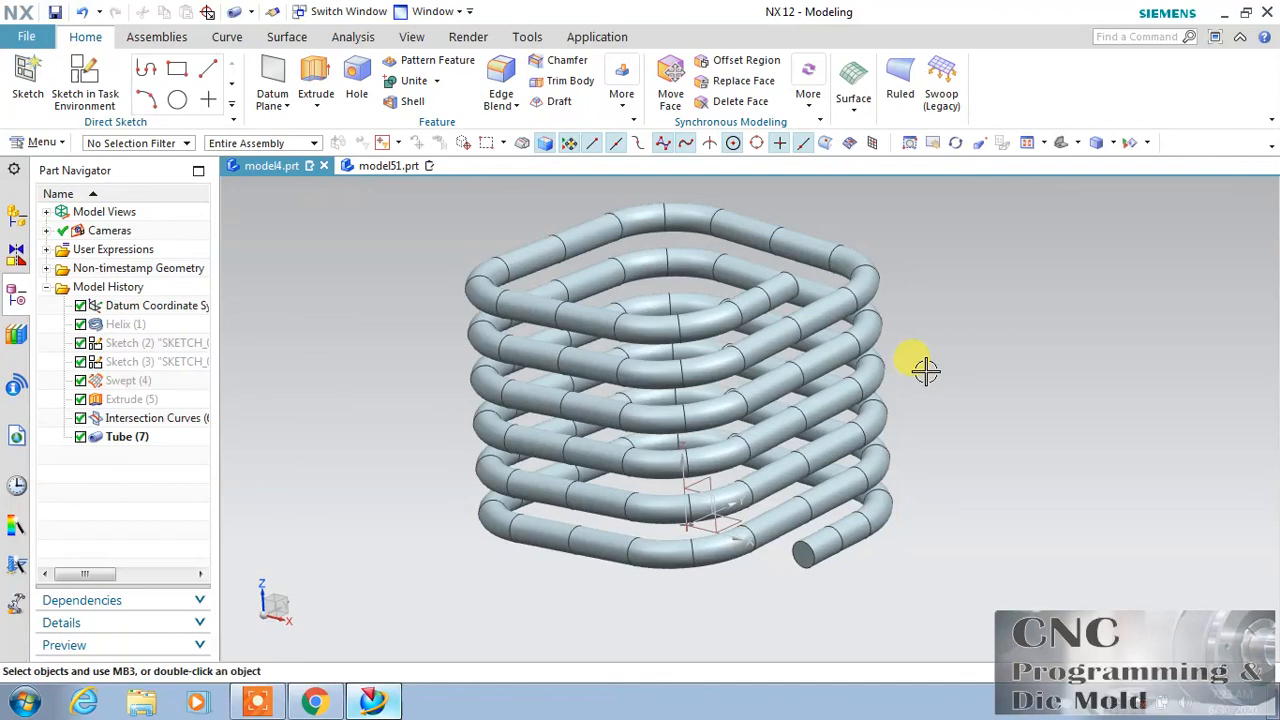
{"action": "left_click", "coordinate": [983, 143]}
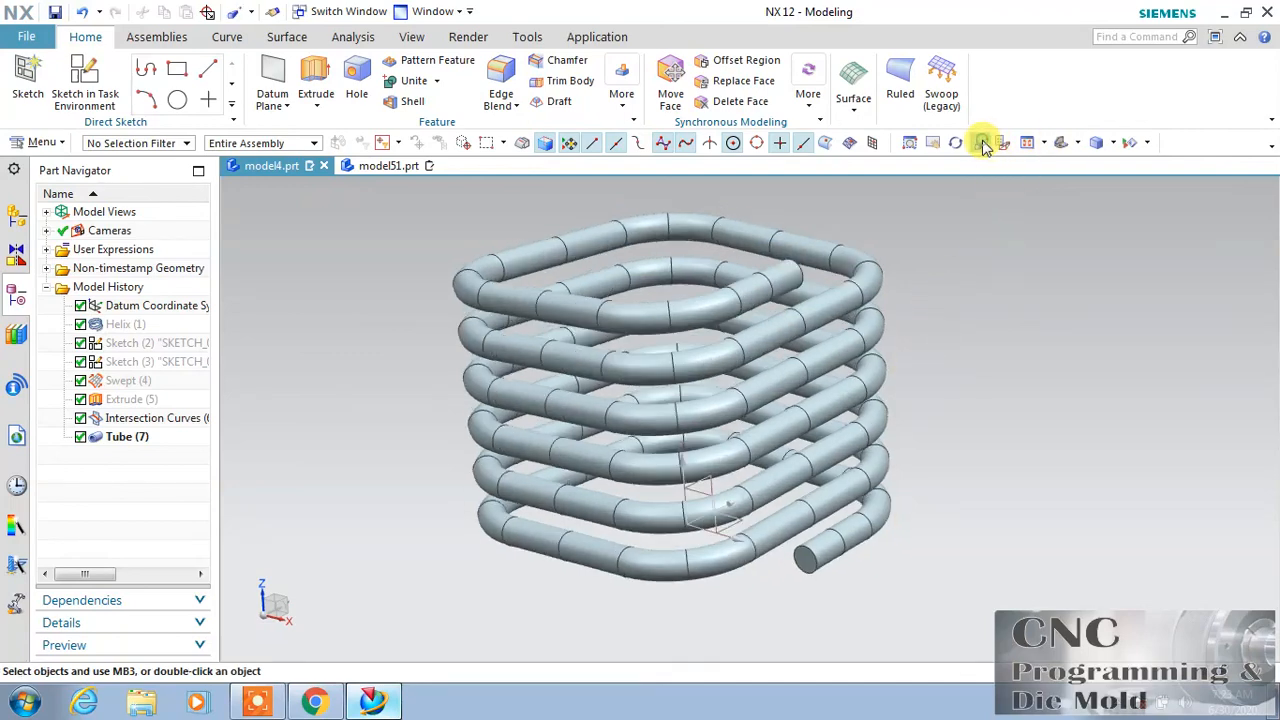
{"action": "left_click", "coordinate": [412, 38]}
{"action": "left_click", "coordinate": [898, 84]}
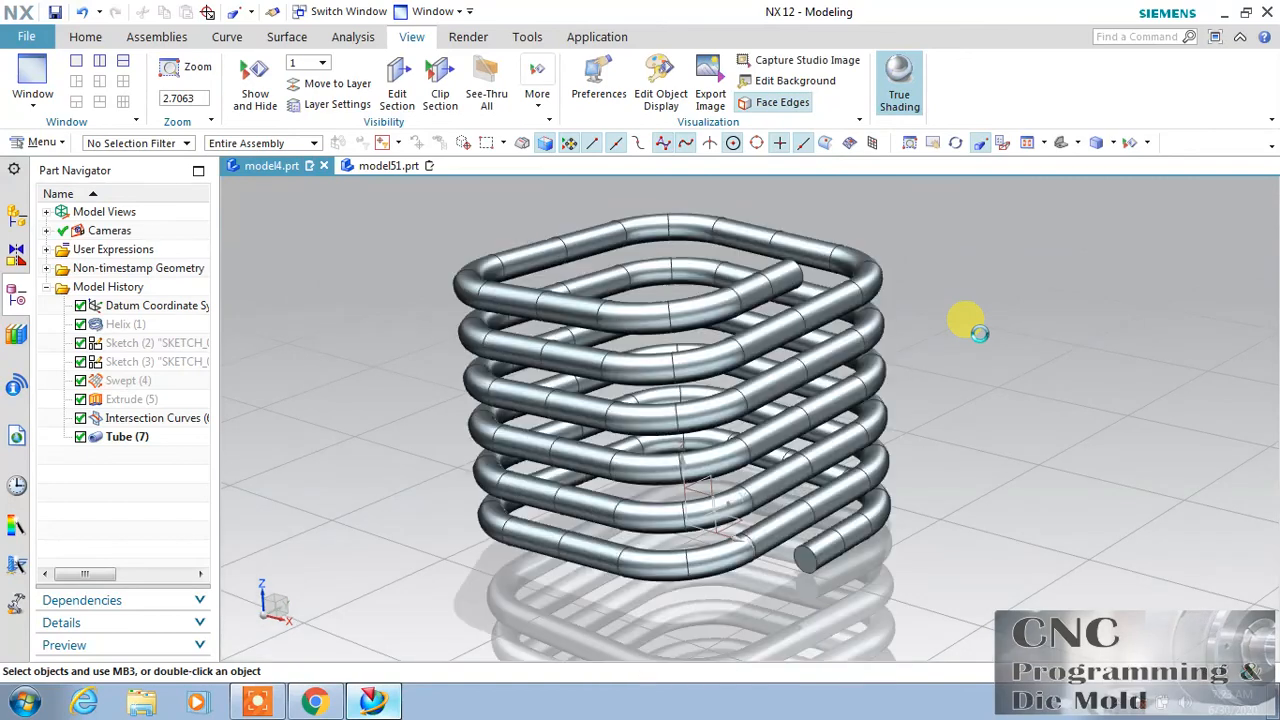
{"action": "left_click", "coordinate": [750, 100]}
{"action": "left_click", "coordinate": [822, 221]}
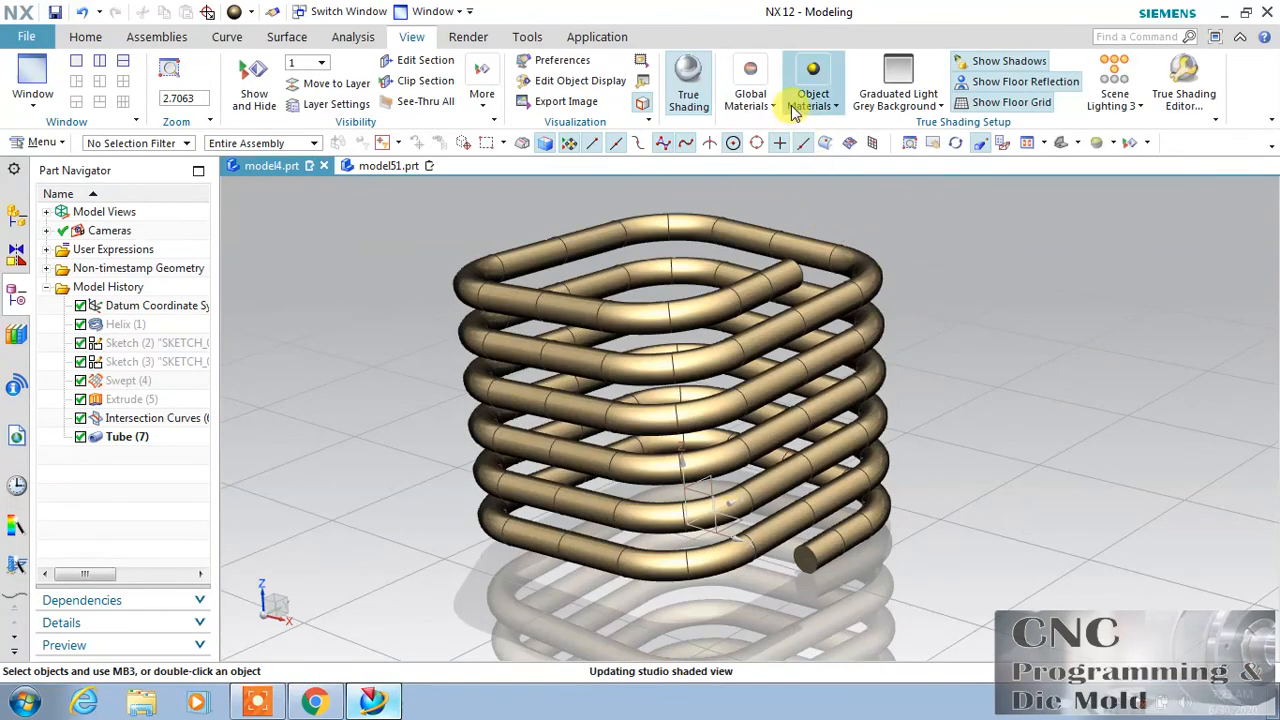
{"action": "left_click", "coordinate": [750, 95]}
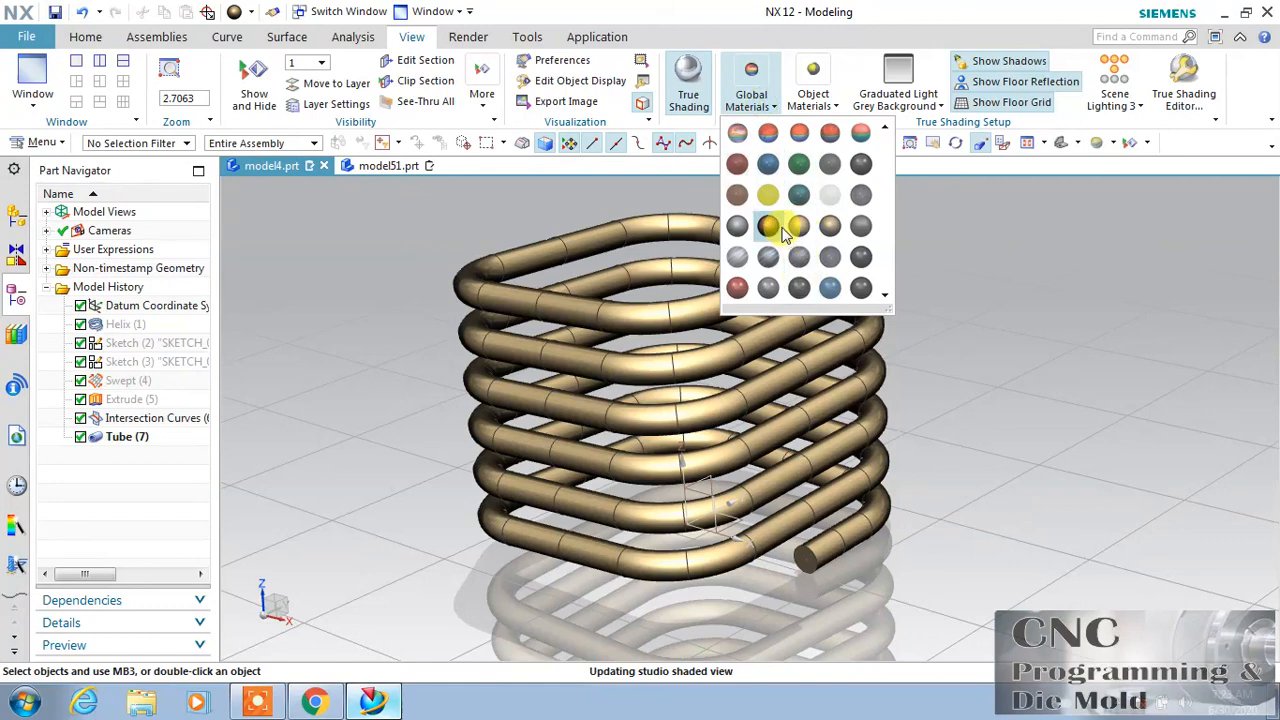
{"action": "left_click", "coordinate": [783, 229]}
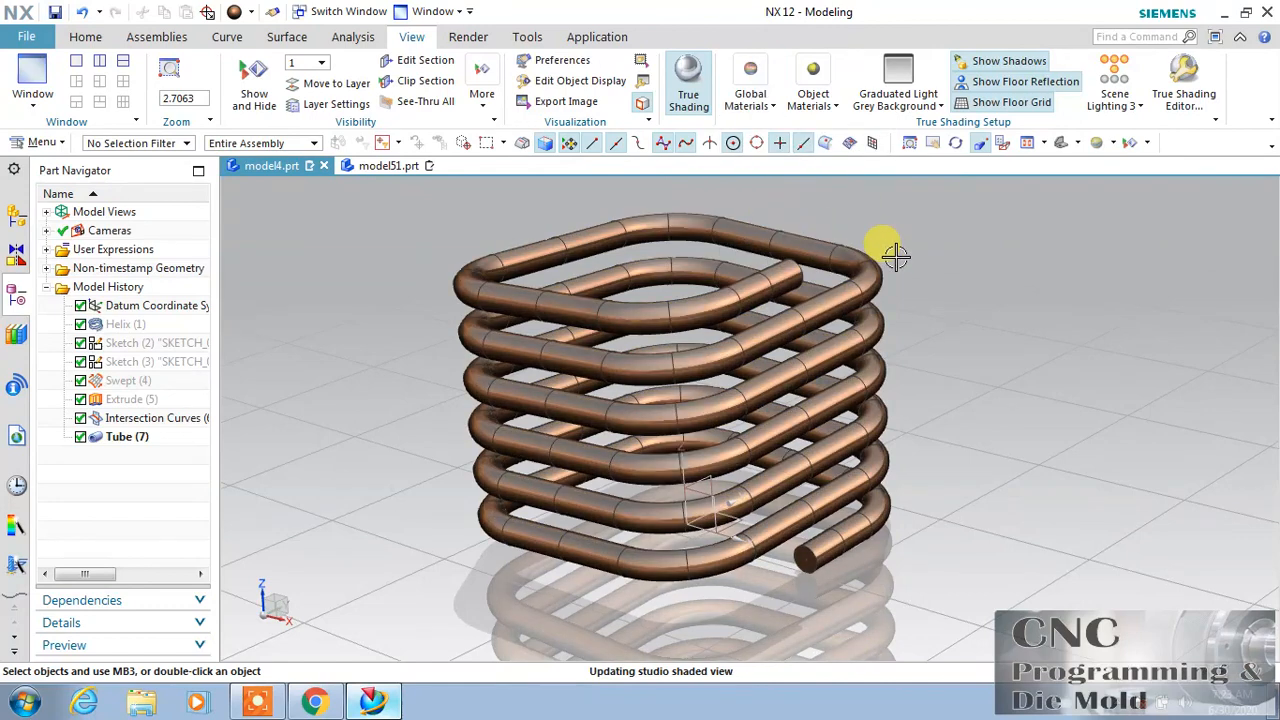